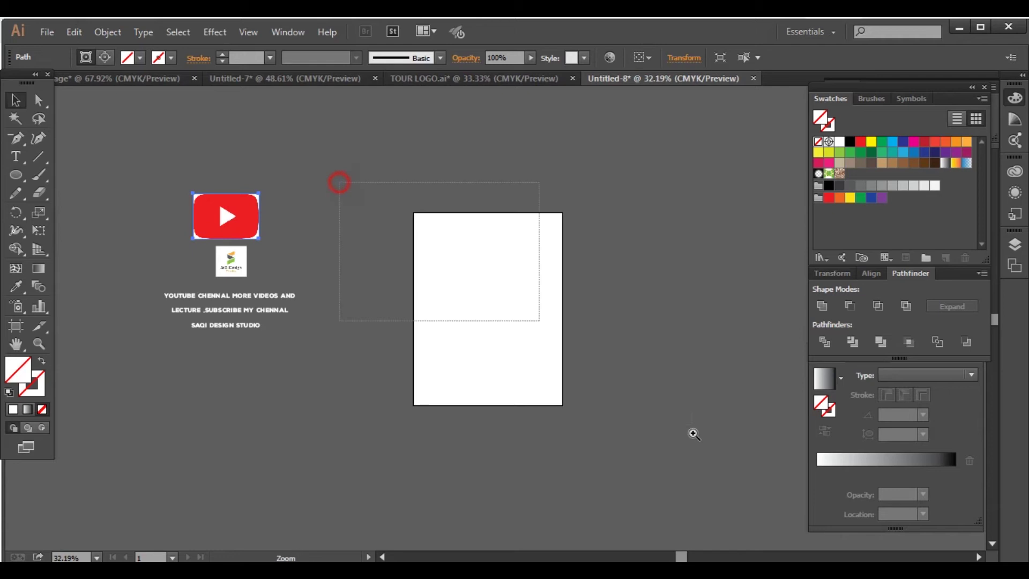
Step: Create a new Letter-size document of 612 × 792 px and return to the Untitled-8 document
{"action": "key", "text": "ctrl+n"}
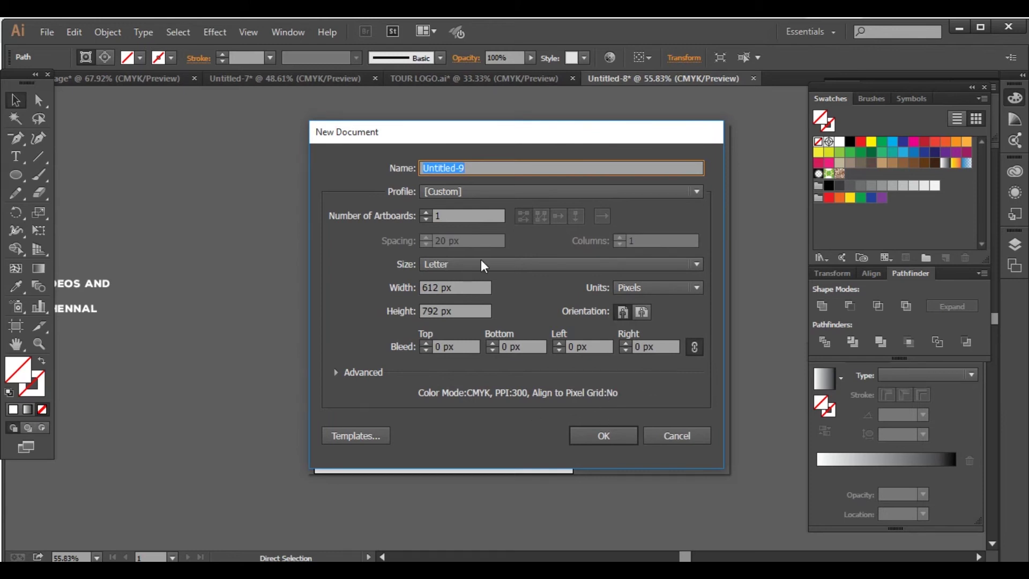
{"action": "left_click", "coordinate": [599, 442]}
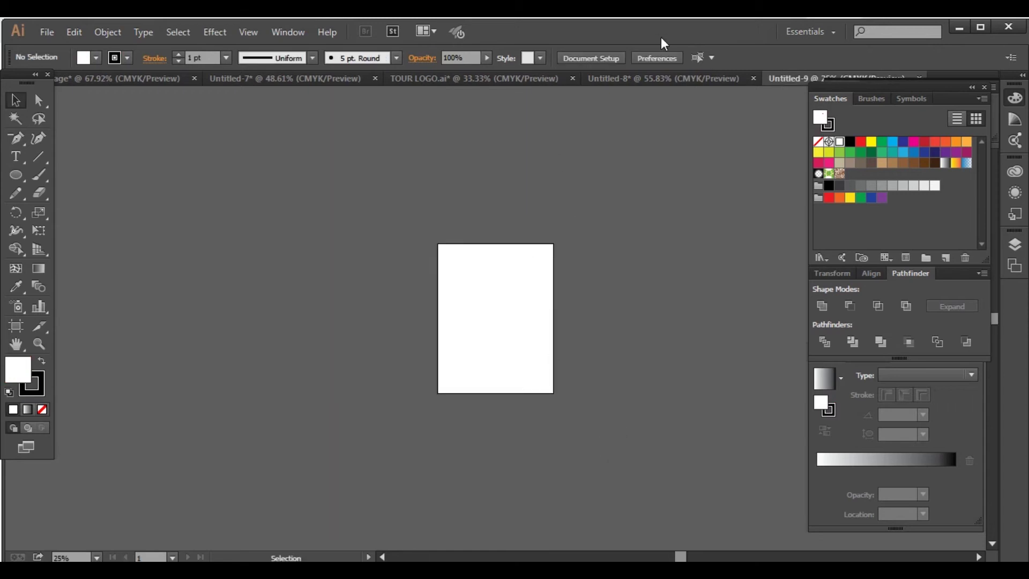
{"action": "left_click", "coordinate": [650, 80]}
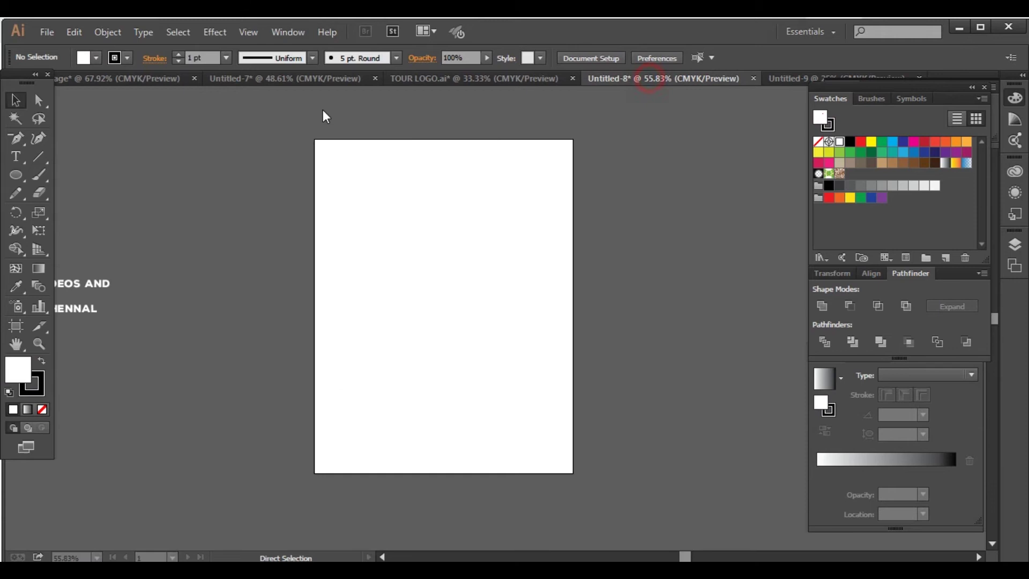
{"action": "key", "text": "ctrl+minus"}
{"action": "key", "text": "ctrl+minus"}
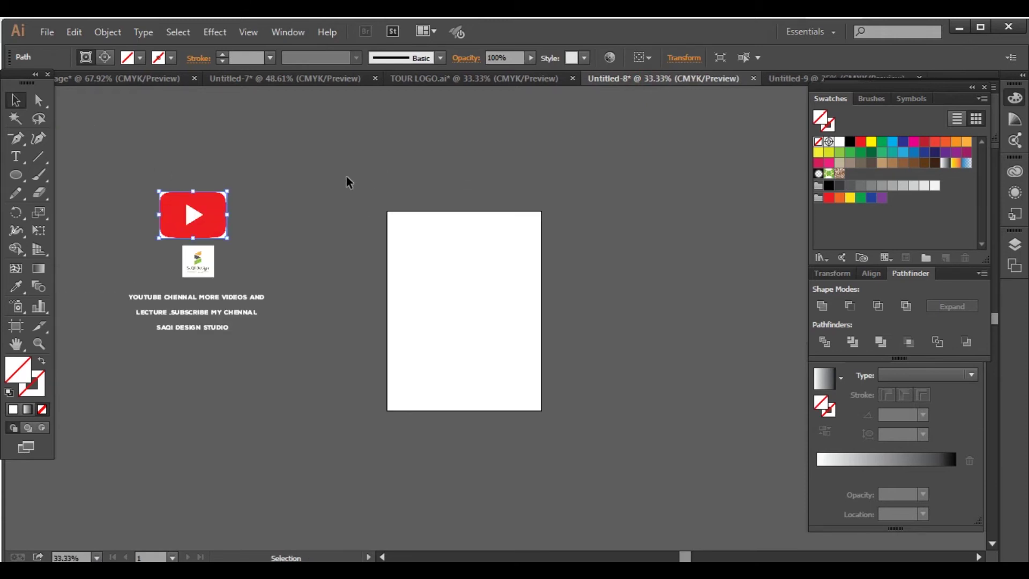
{"action": "left_click_drag", "start_coordinate": [343, 157], "coordinate": [670, 442]}
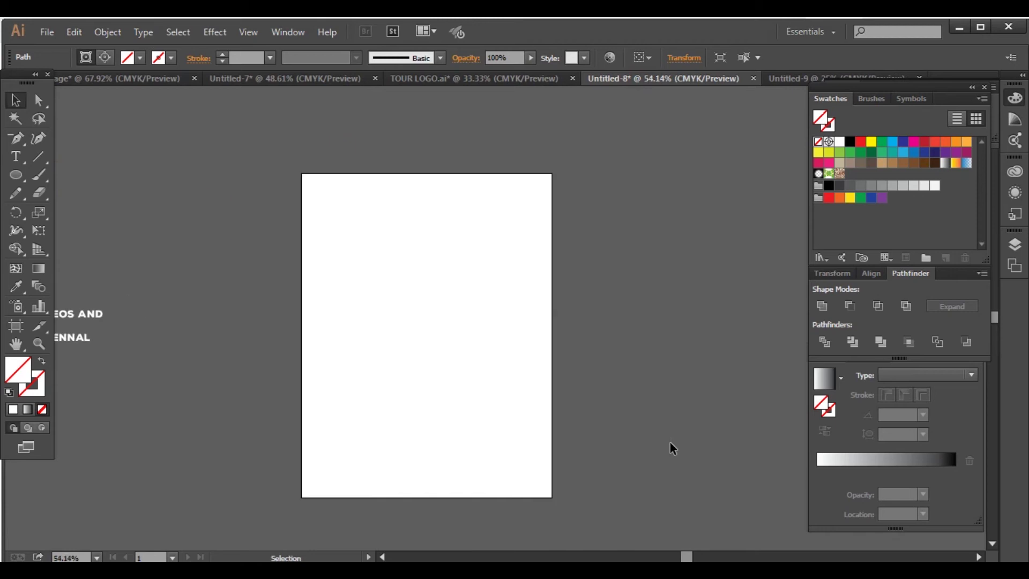
{"action": "key", "text": "ctrl+minus"}
{"action": "key", "text": "ctrl+minus"}
{"action": "key", "text": "ctrl+minus"}
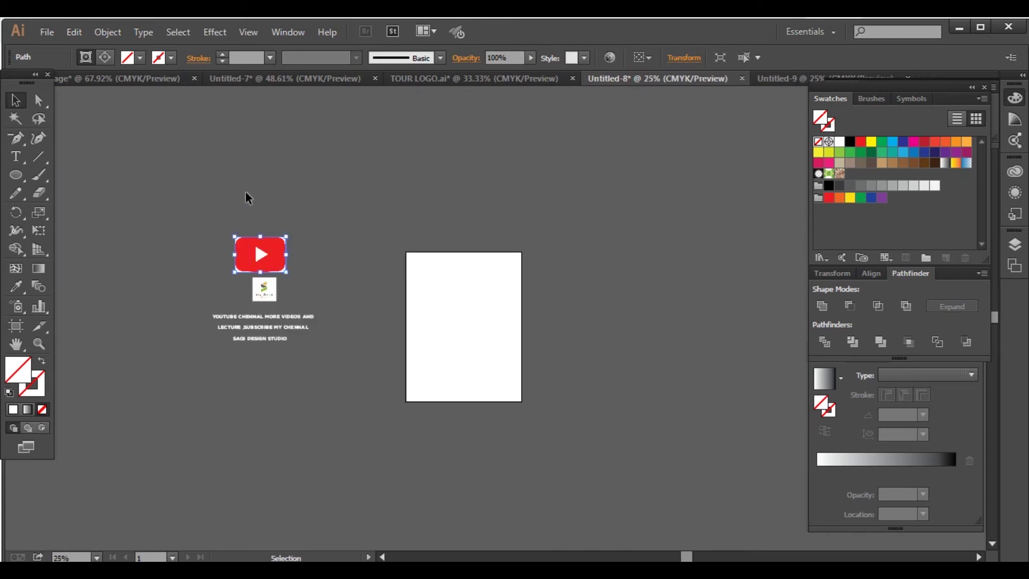
{"action": "key", "text": "ctrl+space"}
{"action": "left_click_drag", "start_coordinate": [195, 188], "coordinate": [658, 408]}
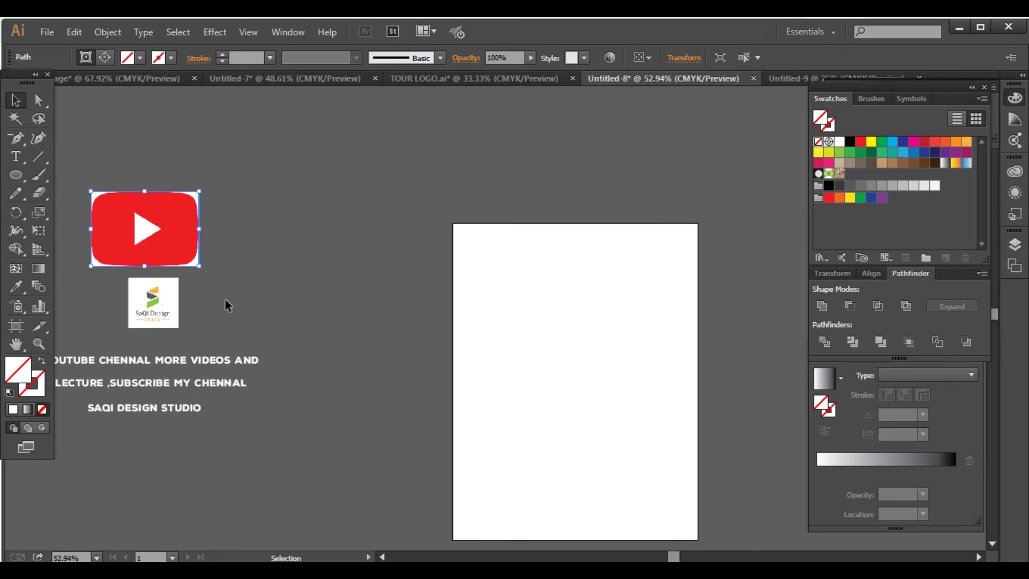
{"action": "key", "text": "ctrl+space"}
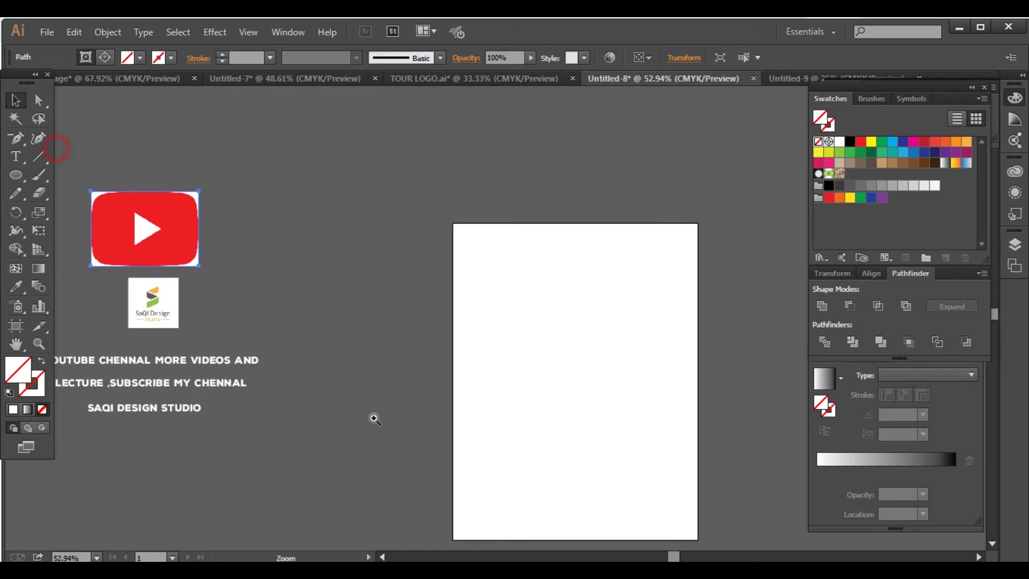
{"action": "key", "text": "ctrl+minus"}
{"action": "key", "text": "ctrl+minus"}
{"action": "key", "text": "ctrl+space"}
{"action": "scroll", "coordinate": [453, 456], "scroll_direction": "up", "scroll_amount": 2}
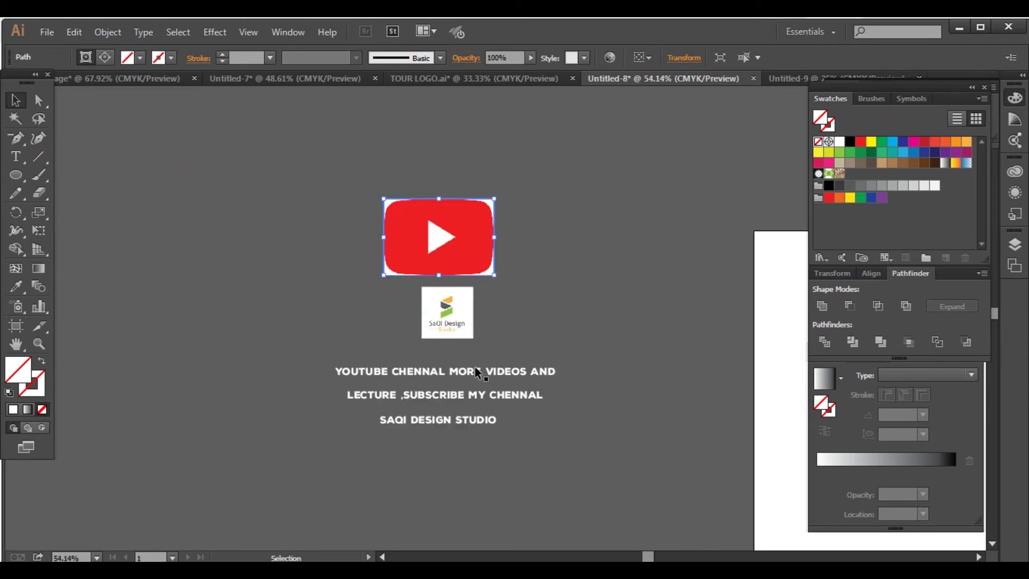
{"action": "key", "text": "a"}
{"action": "key", "text": "ctrl+minus"}
{"action": "key", "text": "ctrl+minus"}
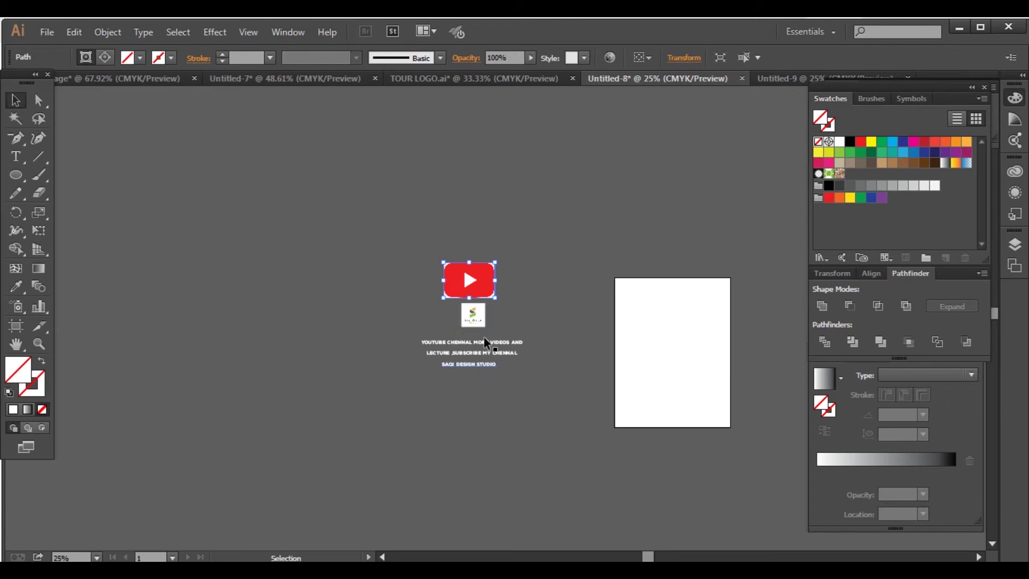
{"action": "key", "text": "ctrl+space"}
{"action": "left_click_drag", "start_coordinate": [413, 257], "coordinate": [808, 422]}
{"action": "key", "text": "ctrl+minus"}
{"action": "key", "text": "ctrl+minus"}
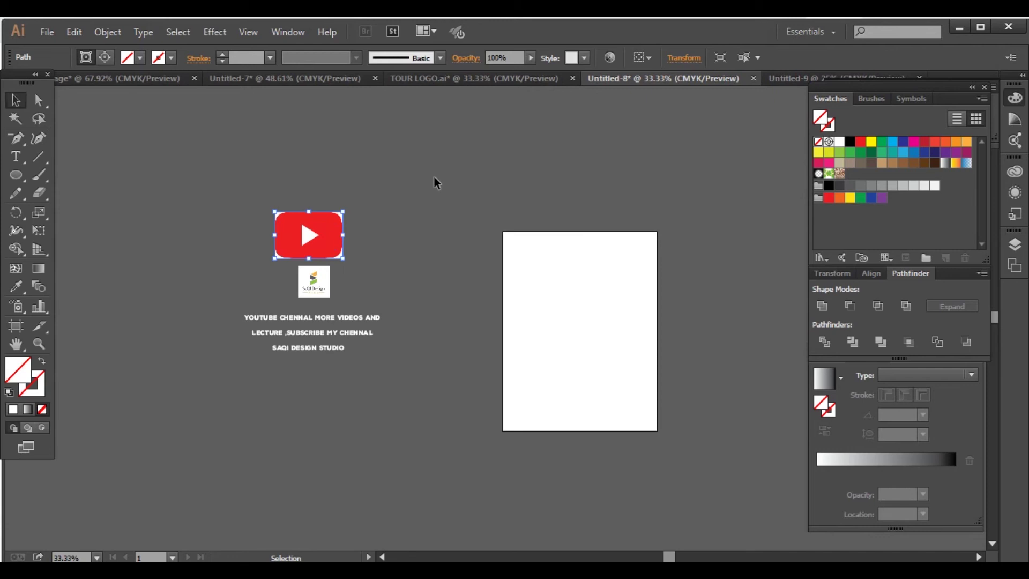
Step: Draw a closed Pen shape across the page's bottom, curving from the lower-left corner up to about 95 px high at the right edge
{"action": "left_click_drag", "start_coordinate": [458, 189], "coordinate": [793, 497]}
{"action": "key", "text": "ctrl+space"}
{"action": "left_click_drag", "start_coordinate": [279, 115], "coordinate": [638, 482]}
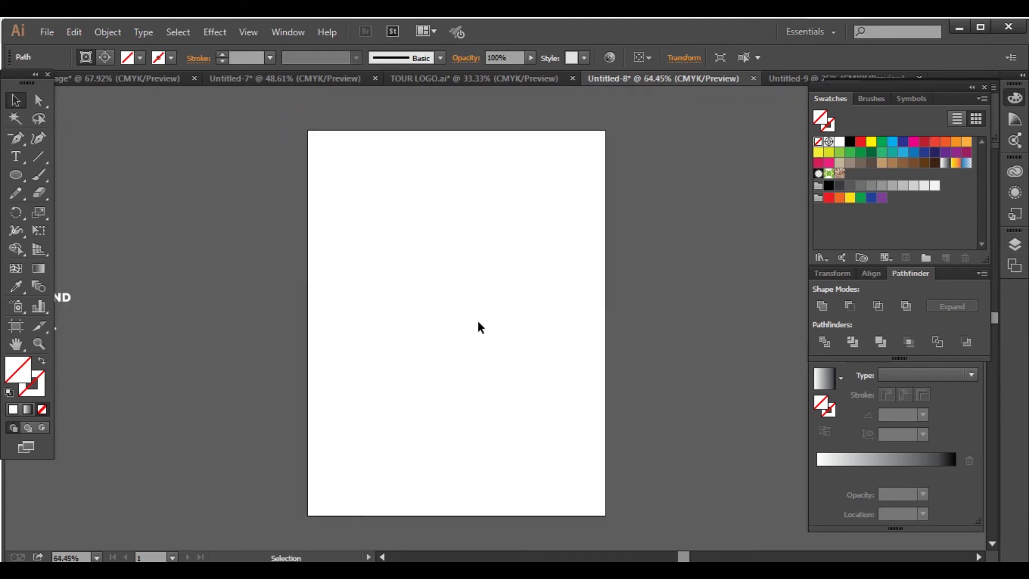
{"action": "key", "text": "p"}
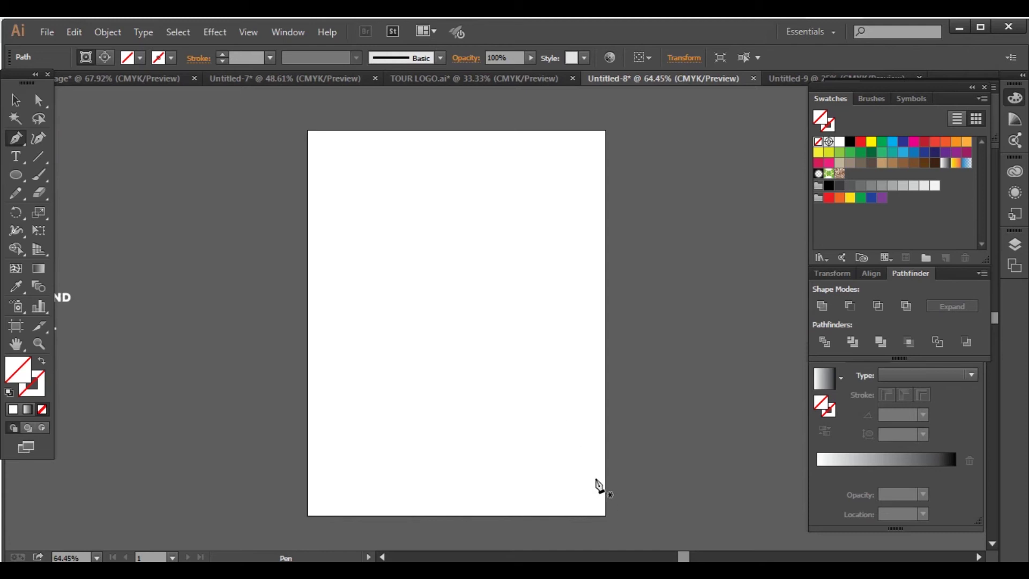
{"action": "left_click", "coordinate": [606, 470]}
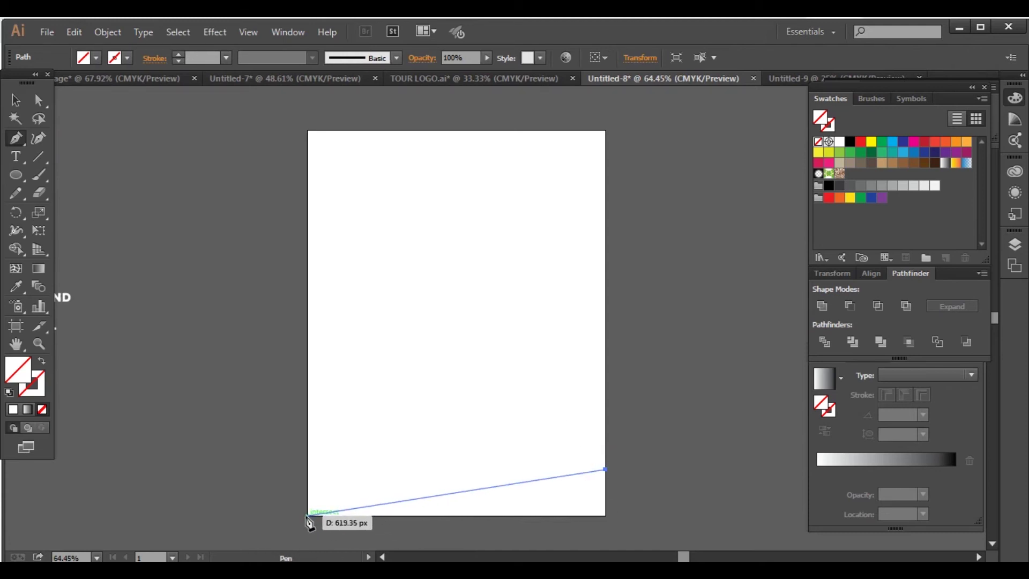
{"action": "left_click_drag", "start_coordinate": [305, 515], "coordinate": [185, 515]}
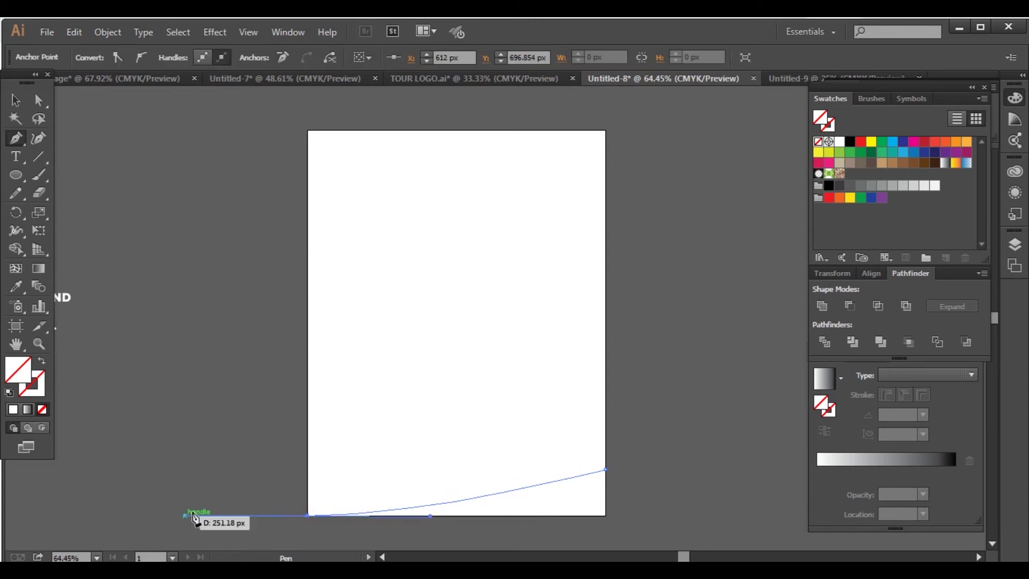
{"action": "left_click", "coordinate": [309, 516]}
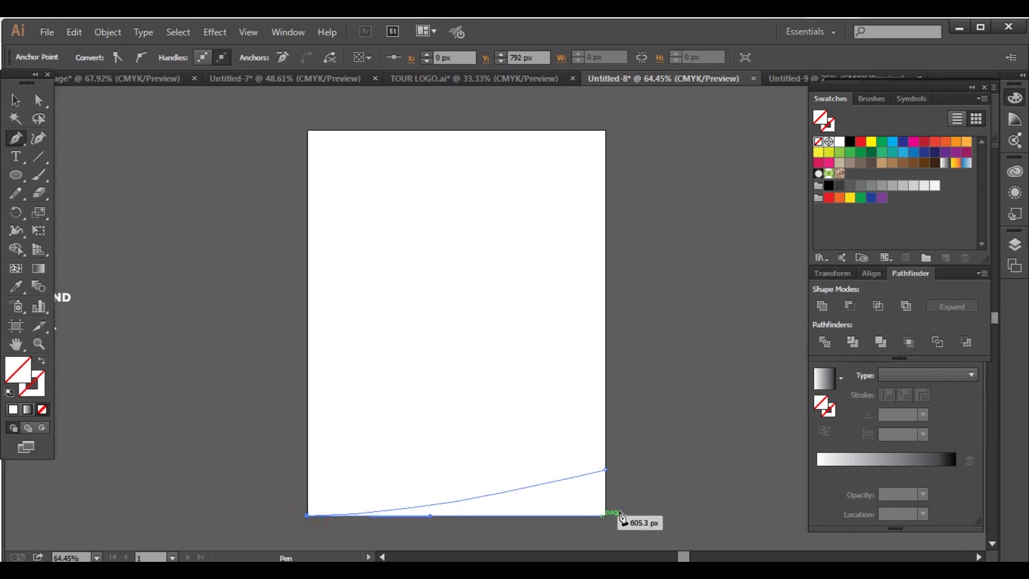
{"action": "left_click", "coordinate": [605, 516]}
{"action": "left_click", "coordinate": [606, 470]}
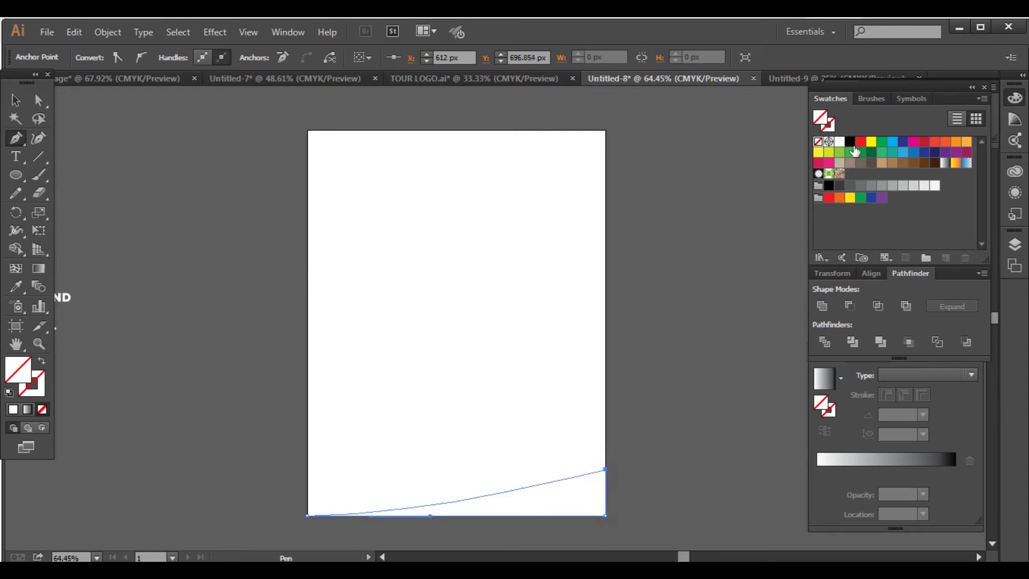
Step: Fill the curved footer shape with the medium blue swatch and deselect it
{"action": "left_click", "coordinate": [914, 154]}
{"action": "key", "text": "v"}
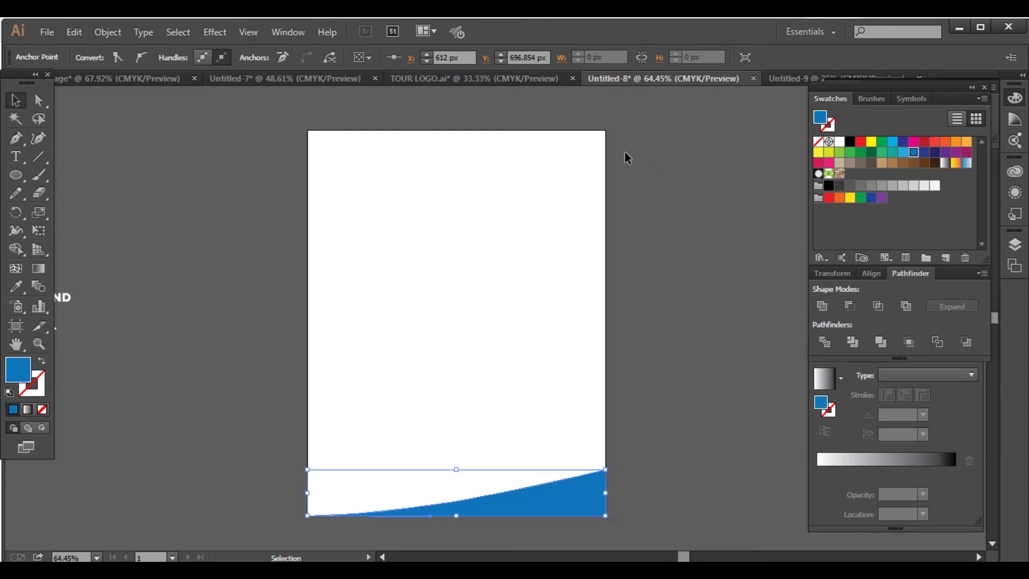
{"action": "left_click", "coordinate": [625, 156]}
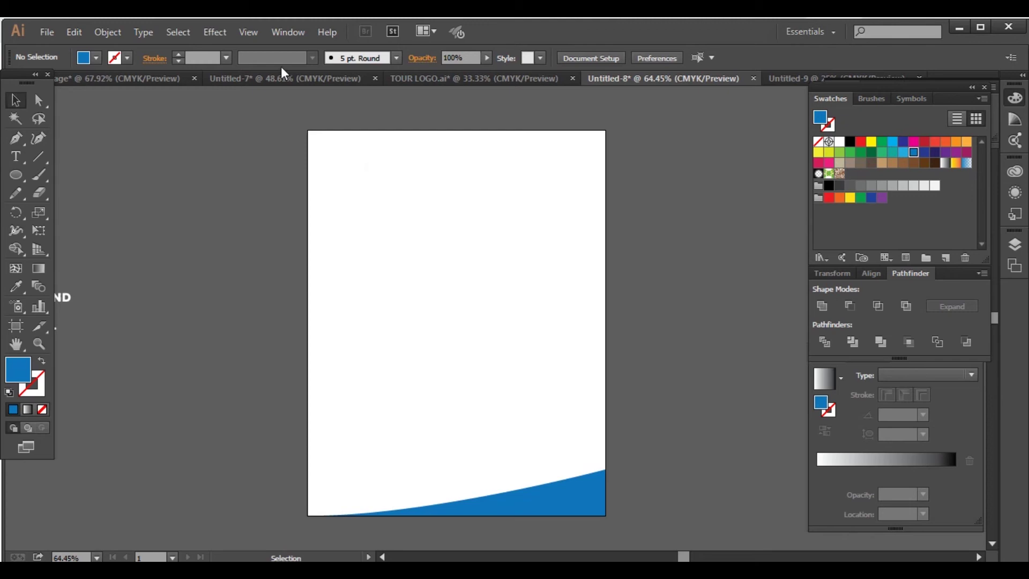
Step: Copy the full-colour EMILIA logo from Untitled-7, paste it into Untitled-8 and centre it on the page
{"action": "left_click", "coordinate": [436, 75]}
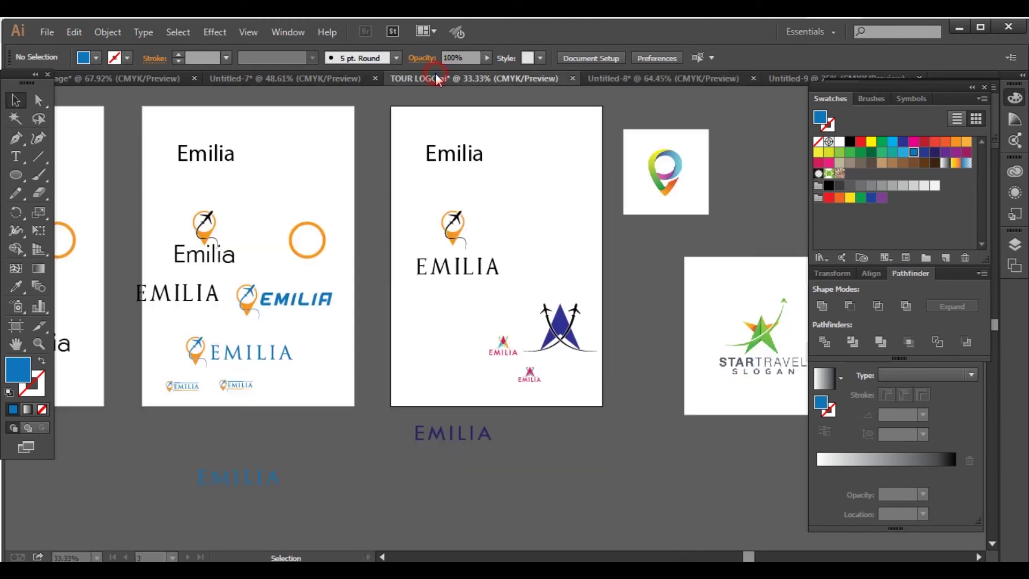
{"action": "left_click", "coordinate": [310, 79]}
{"action": "left_click_drag", "start_coordinate": [199, 156], "coordinate": [323, 295]}
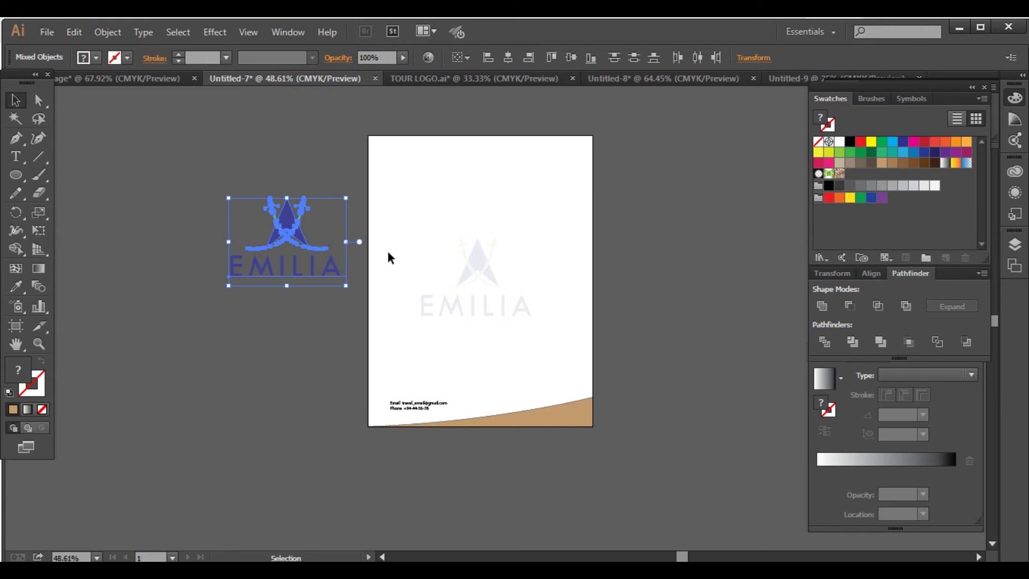
{"action": "left_click_drag", "start_coordinate": [384, 294], "coordinate": [368, 291]}
{"action": "left_click", "coordinate": [711, 76]}
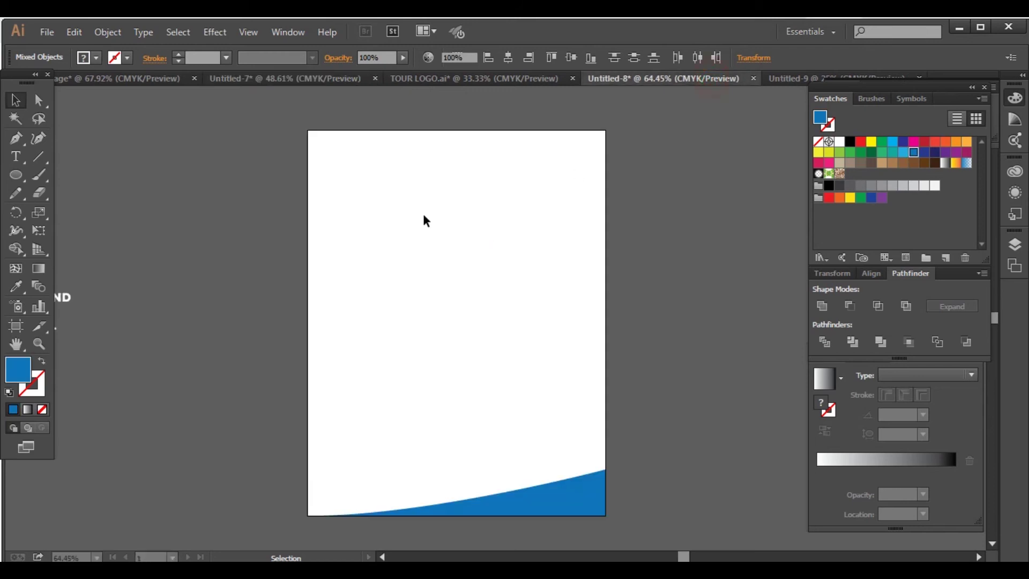
{"action": "key", "text": "ctrl+v"}
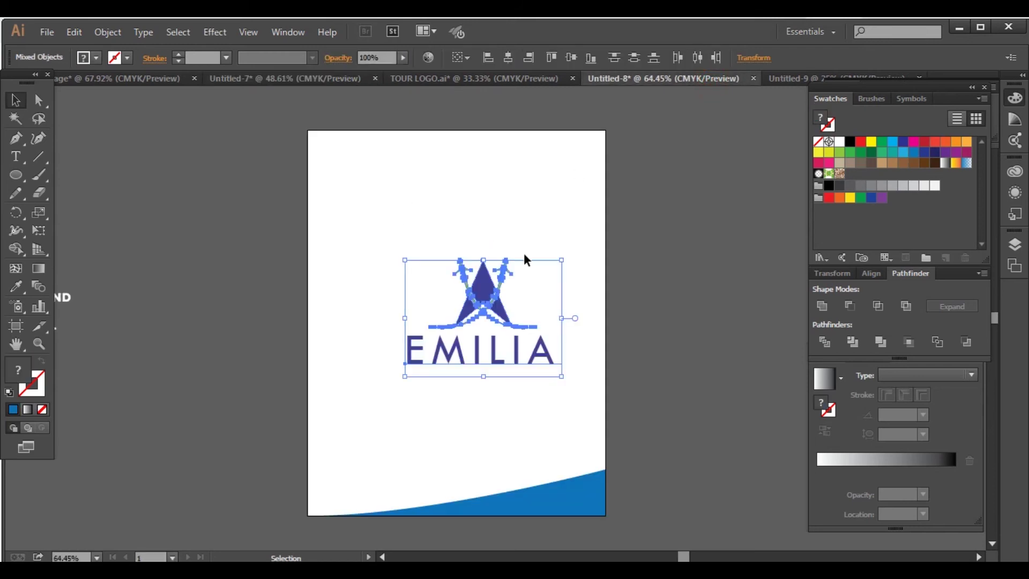
{"action": "left_click_drag", "start_coordinate": [485, 281], "coordinate": [464, 279]}
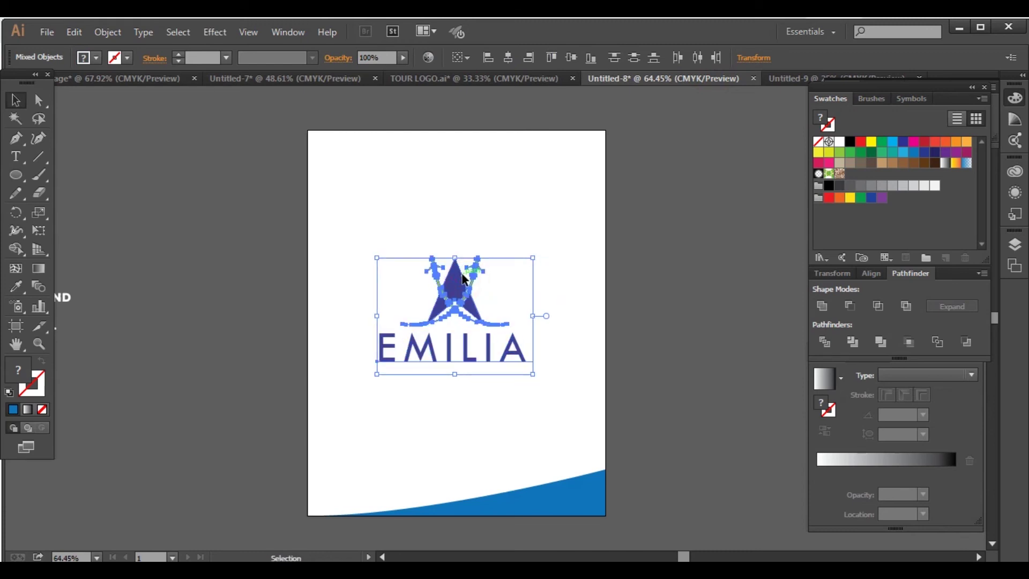
Step: Duplicate the EMILIA logo, scale the copy down to less than half size and place it in the page's upper-left corner
{"action": "left_click", "coordinate": [587, 309]}
{"action": "left_click", "coordinate": [299, 225]}
{"action": "left_click_drag", "start_coordinate": [614, 388], "coordinate": [617, 387]}
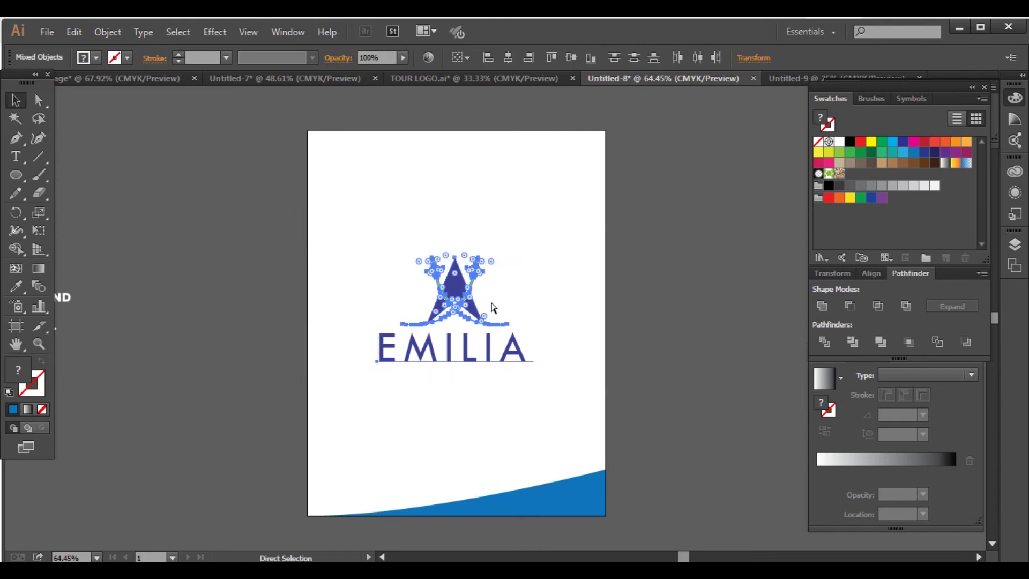
{"action": "left_click", "coordinate": [453, 279]}
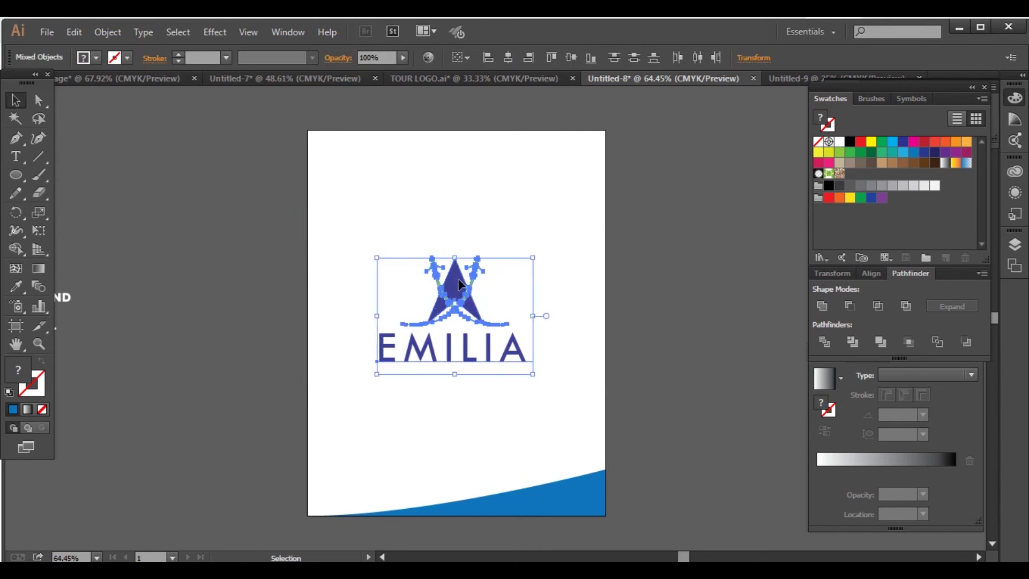
{"action": "left_click", "coordinate": [459, 280]}
{"action": "left_click_drag", "start_coordinate": [459, 280], "coordinate": [380, 152]}
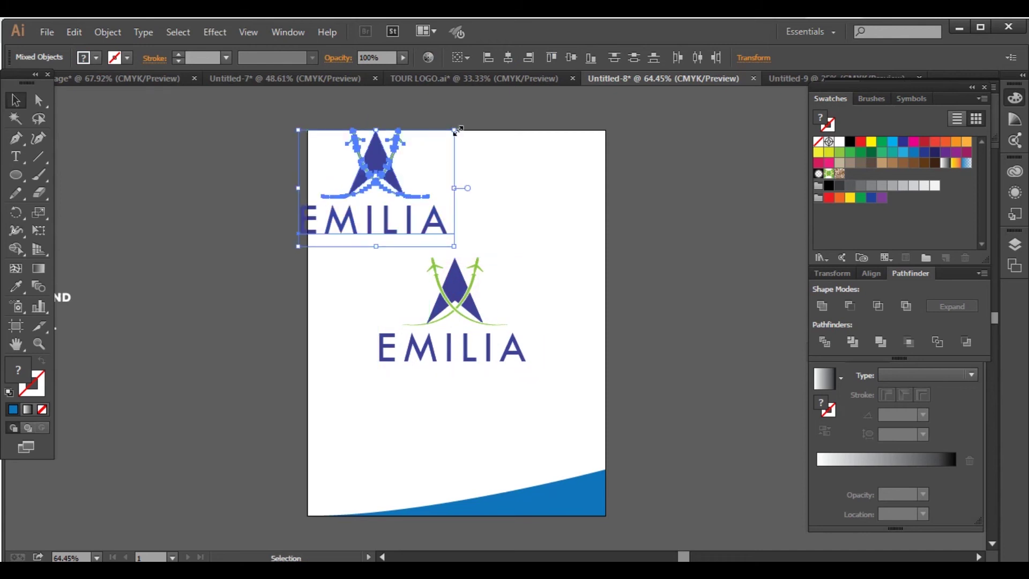
{"action": "left_click_drag", "start_coordinate": [456, 131], "coordinate": [410, 163]}
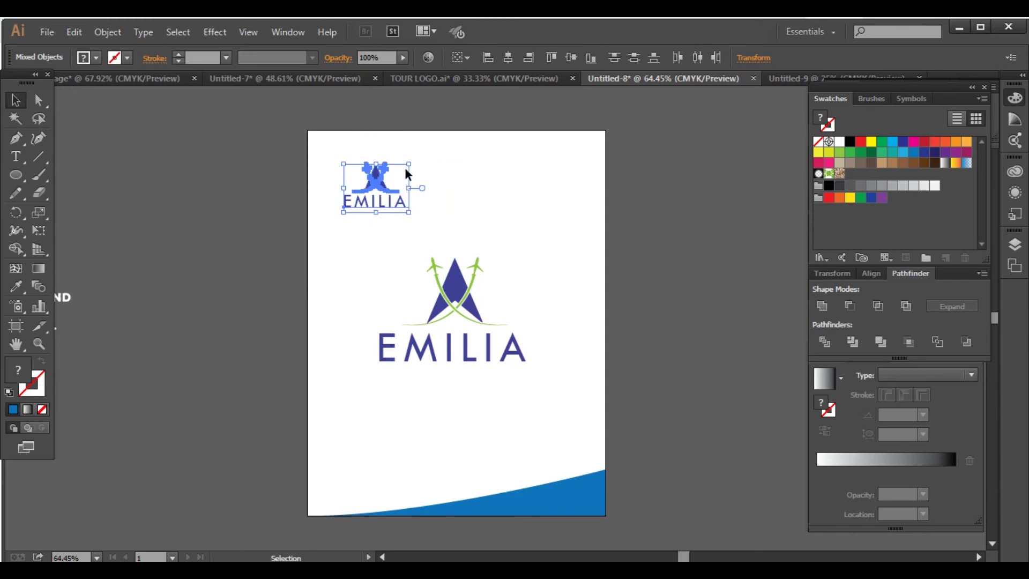
{"action": "left_click_drag", "start_coordinate": [385, 177], "coordinate": [366, 169]}
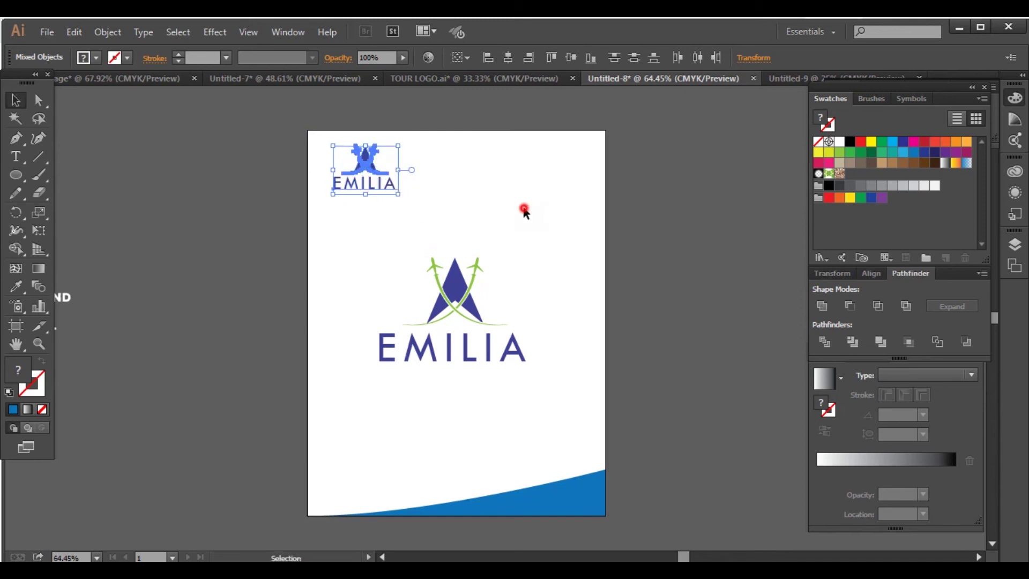
{"action": "left_click", "coordinate": [523, 208]}
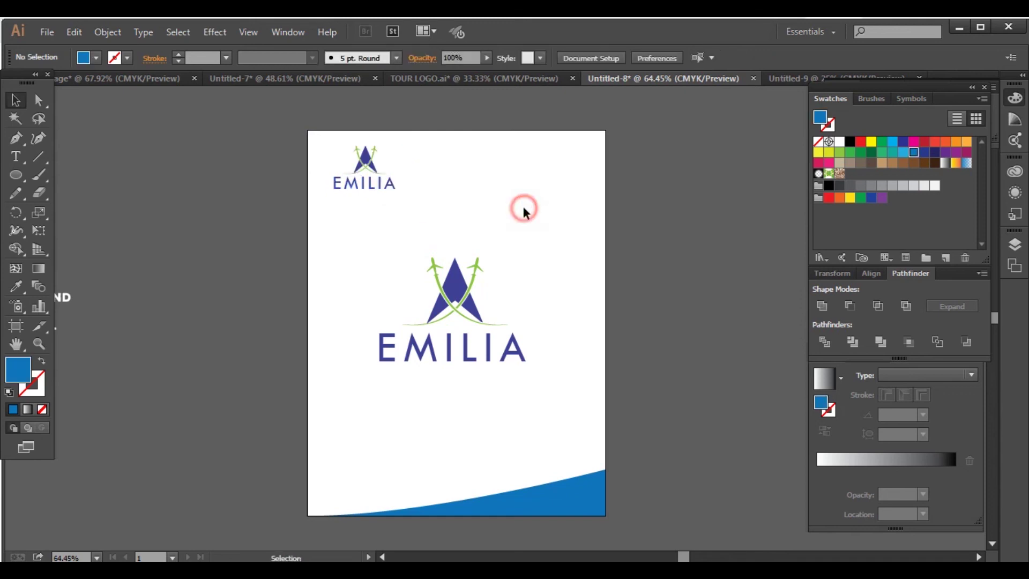
Step: Draw a closed Pen shape across the page's top edge, 612 px wide and curving down about 14 px between the upper corners
{"action": "left_click", "coordinate": [15, 174], "text": "alt"}
{"action": "key", "text": "p"}
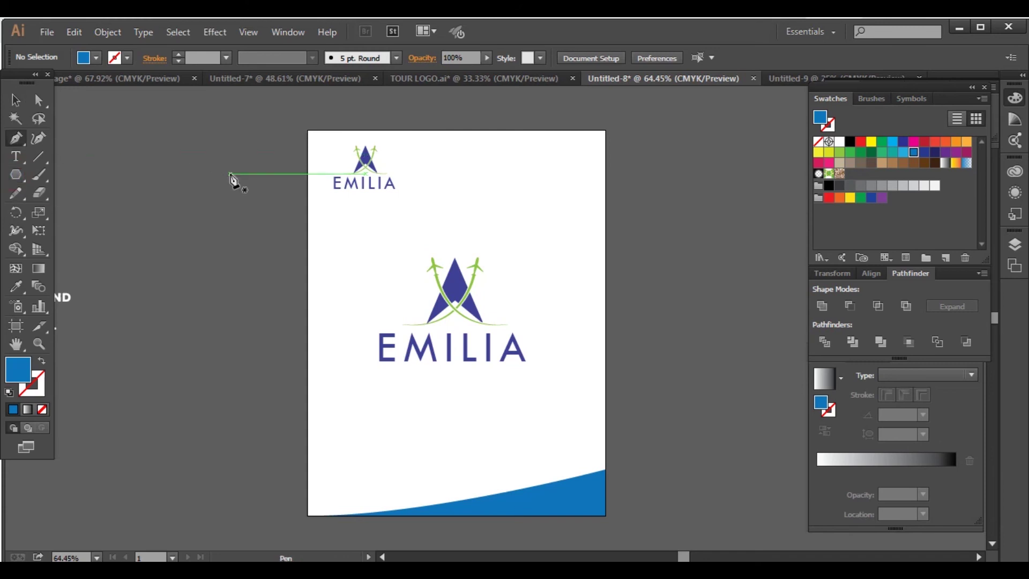
{"action": "left_click", "coordinate": [604, 130]}
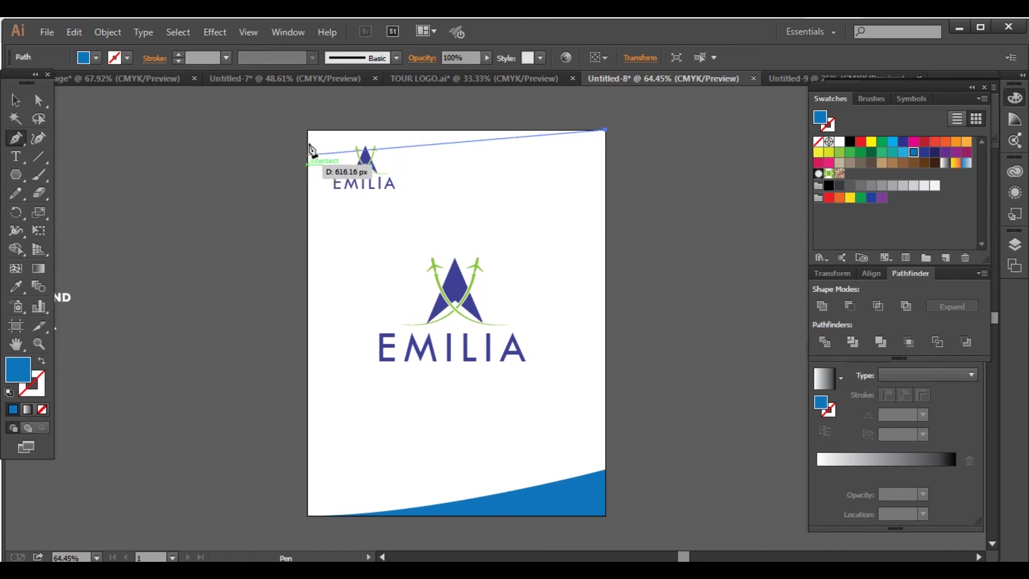
{"action": "left_click", "coordinate": [307, 129]}
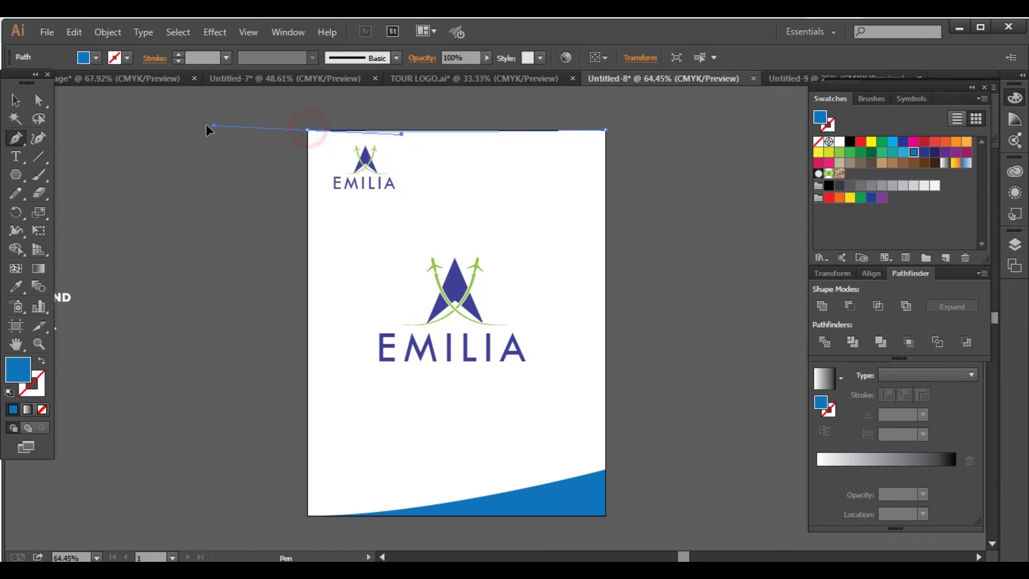
{"action": "left_click_drag", "start_coordinate": [195, 125], "coordinate": [191, 114]}
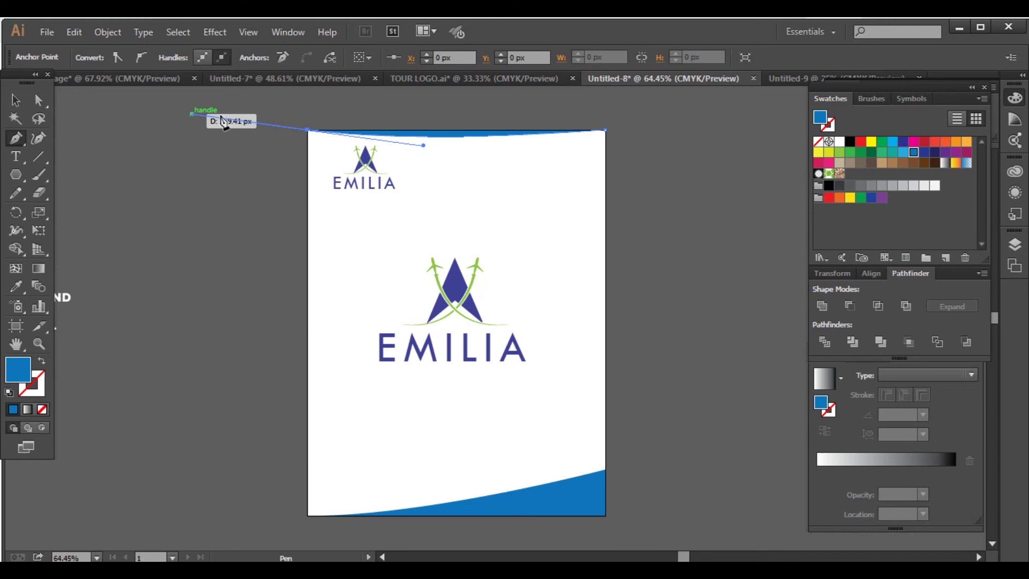
{"action": "key", "text": "Escape"}
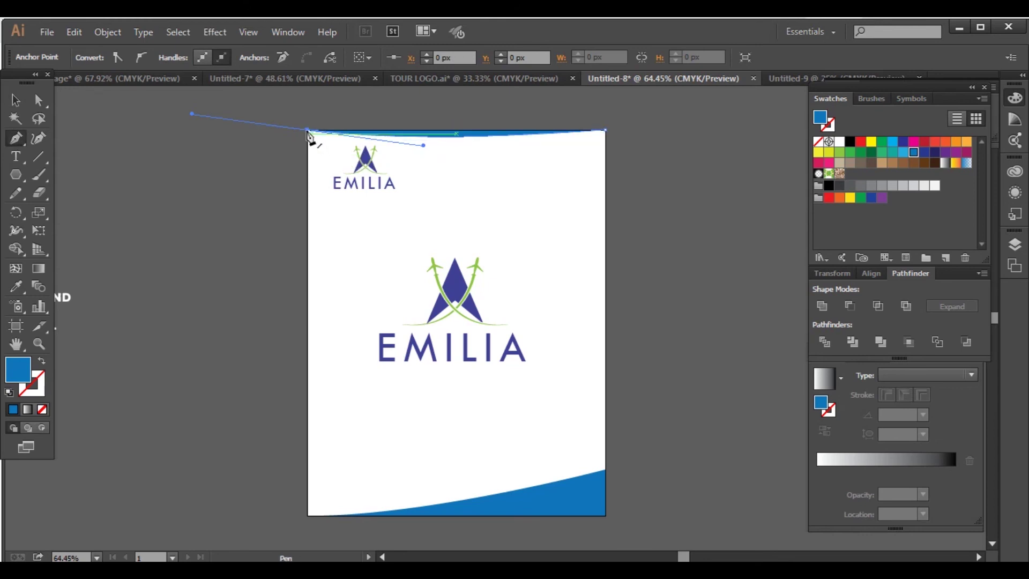
{"action": "left_click", "coordinate": [308, 130]}
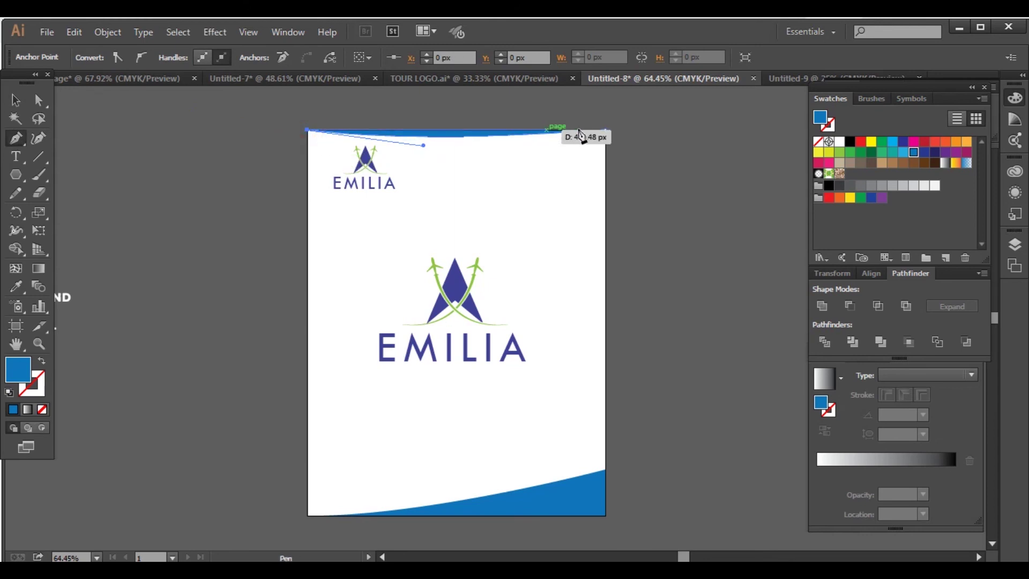
{"action": "left_click", "coordinate": [606, 130]}
Step: Fill the curved header shape with the light green sampled from the small EMILIA logo
{"action": "key", "text": "i"}
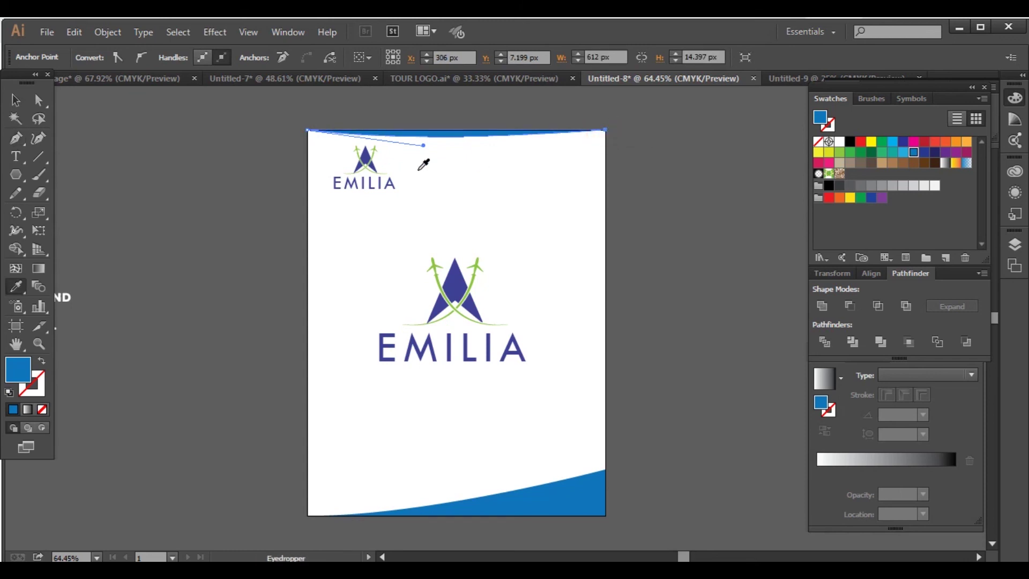
{"action": "left_click", "coordinate": [358, 159]}
{"action": "key", "text": "v"}
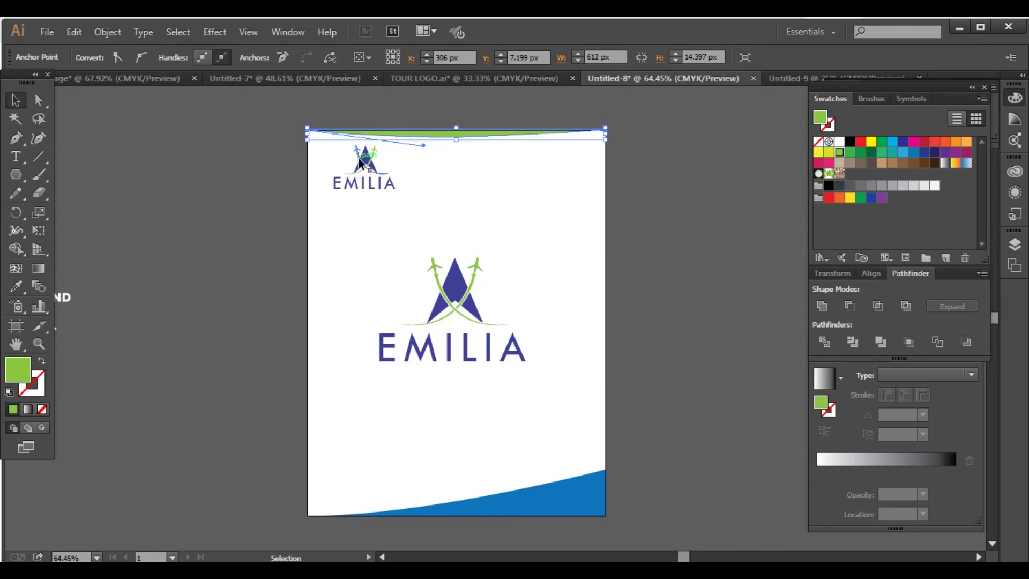
Step: Lower the opacity of the centred EMILIA logo to a faint watermark and deselect it
{"action": "left_click_drag", "start_coordinate": [316, 223], "coordinate": [561, 376]}
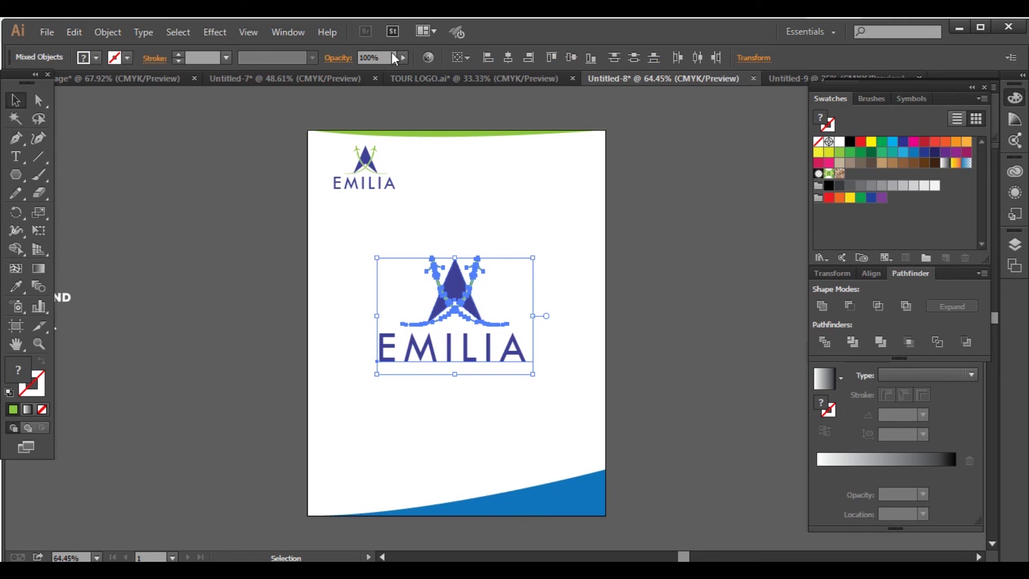
{"action": "left_click", "coordinate": [404, 57]}
{"action": "left_click", "coordinate": [352, 70]}
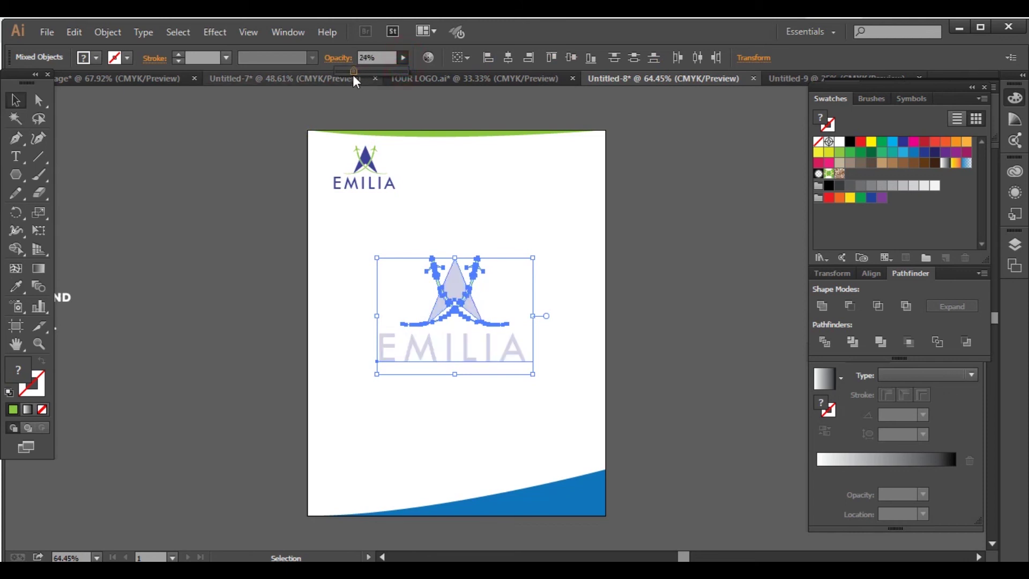
{"action": "left_click_drag", "start_coordinate": [349, 72], "coordinate": [345, 69]}
{"action": "left_click", "coordinate": [327, 326]}
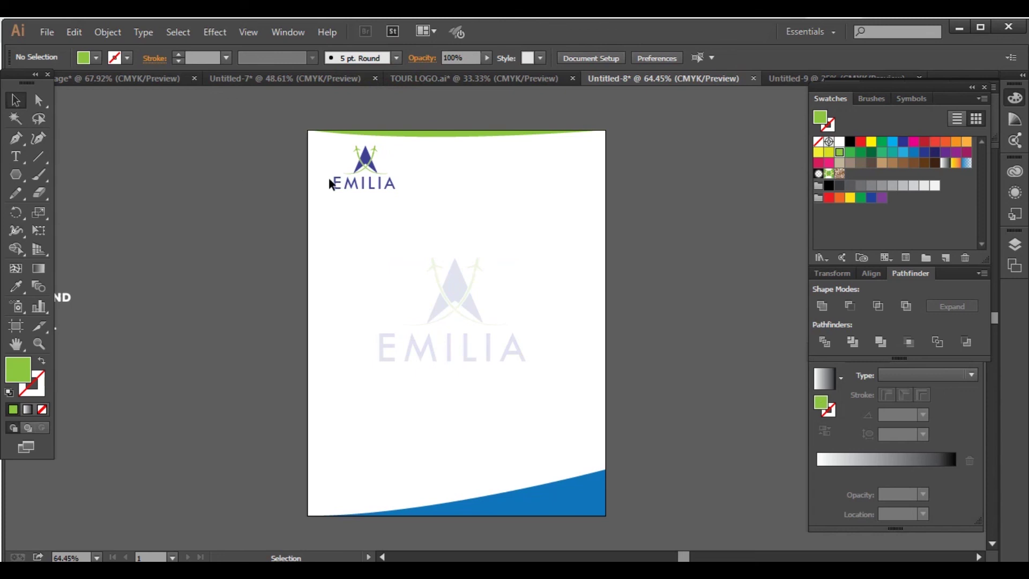
Step: Add a text block above the footer with the lines EMAIL, PHONE NUMBER and ADRESS
{"action": "left_click_drag", "start_coordinate": [225, 288], "coordinate": [662, 522]}
{"action": "key", "text": "t"}
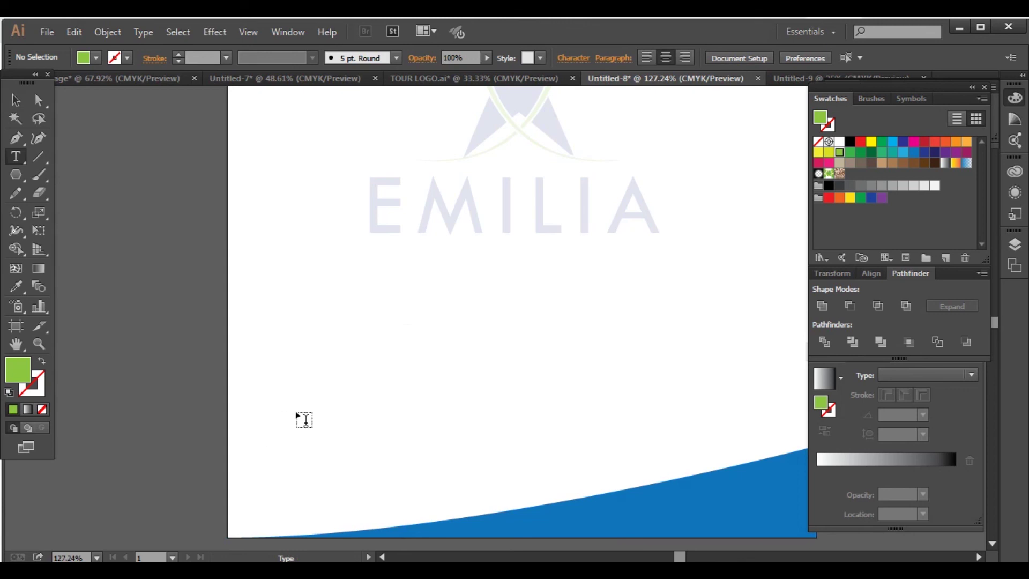
{"action": "left_click", "coordinate": [308, 358]}
{"action": "type", "text": "EMAIL"}
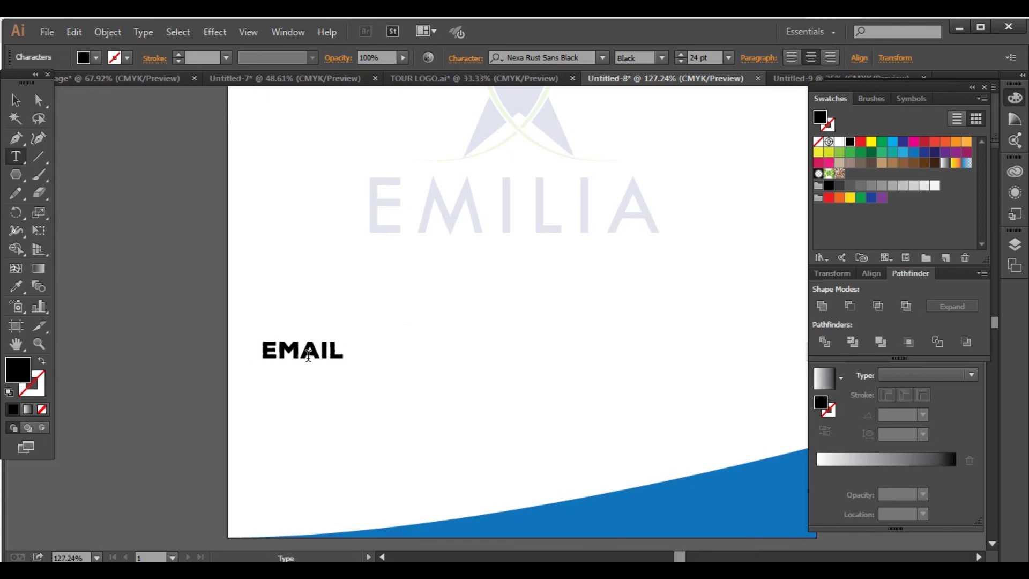
{"action": "type", "text": " PHONE"}
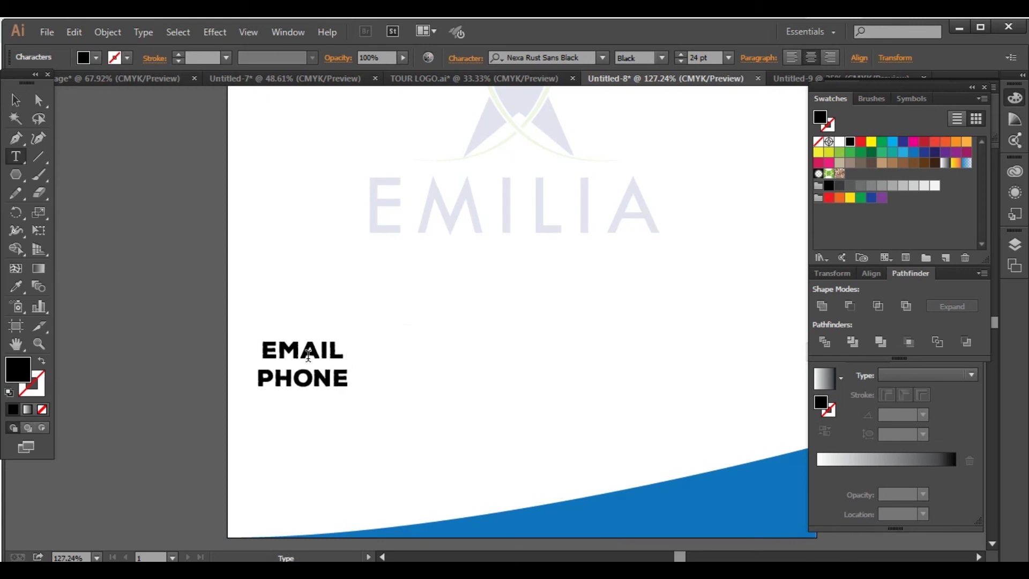
{"action": "type", "text": " NUMBER"}
{"action": "key", "text": "Return"}
{"action": "type", "text": "ADRESS"}
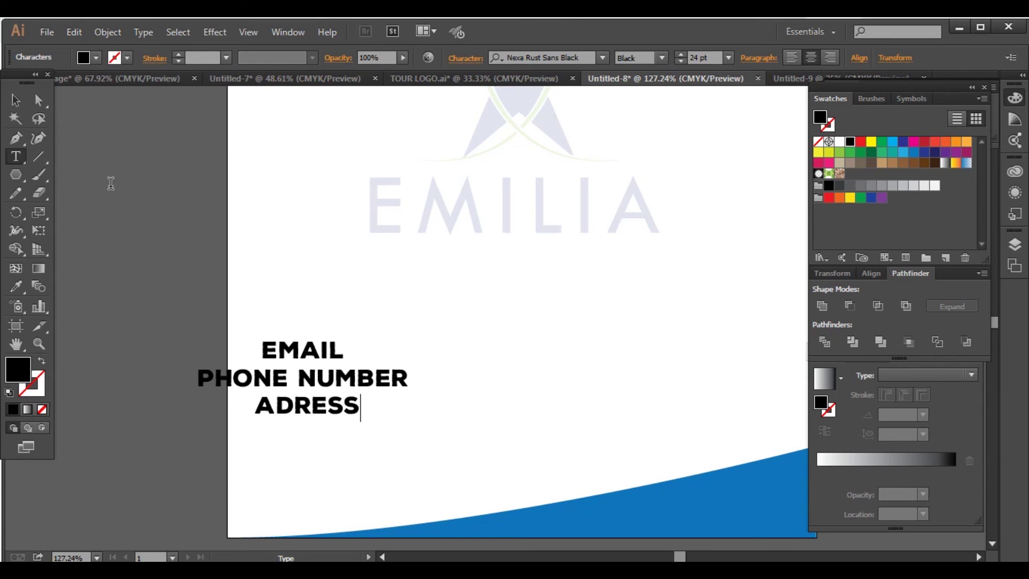
Step: Left-align the three contact lines and move the block down beside the footer curve near the page's lower-left corner
{"action": "key", "text": "ctrl+a"}
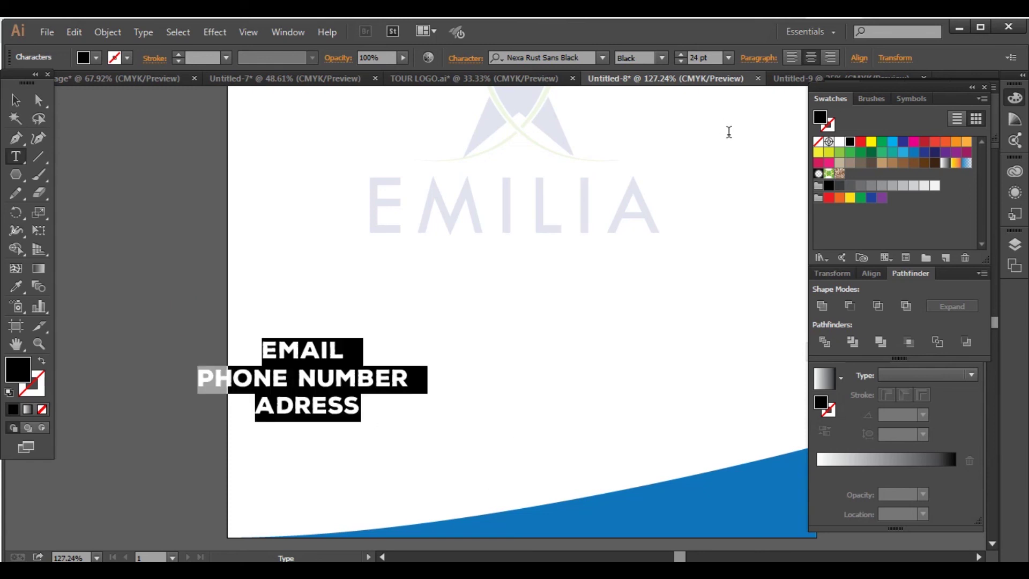
{"action": "left_click", "coordinate": [791, 57]}
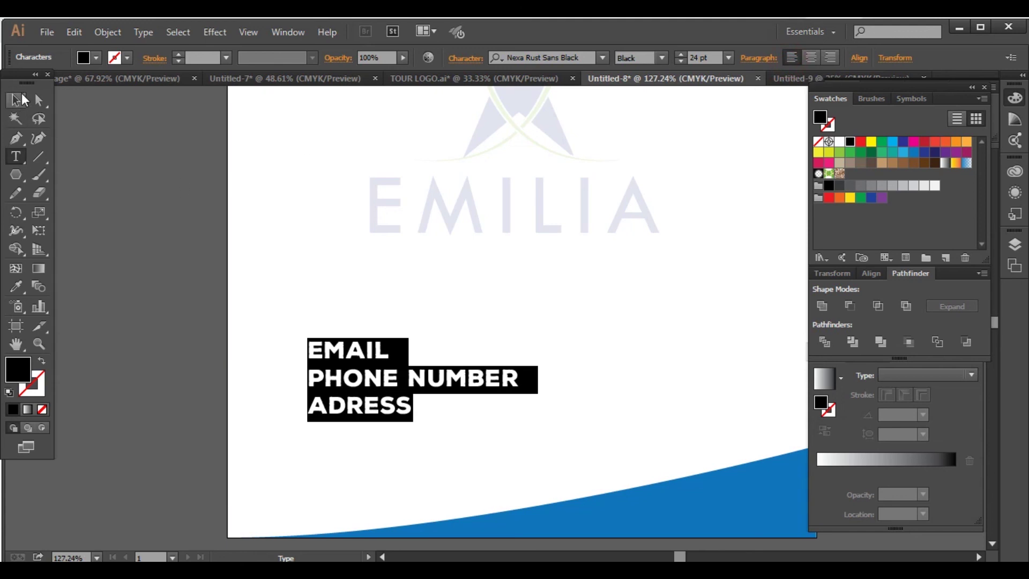
{"action": "left_click", "coordinate": [18, 101]}
{"action": "key", "text": "ctrl+minus"}
{"action": "key", "text": "ctrl+minus"}
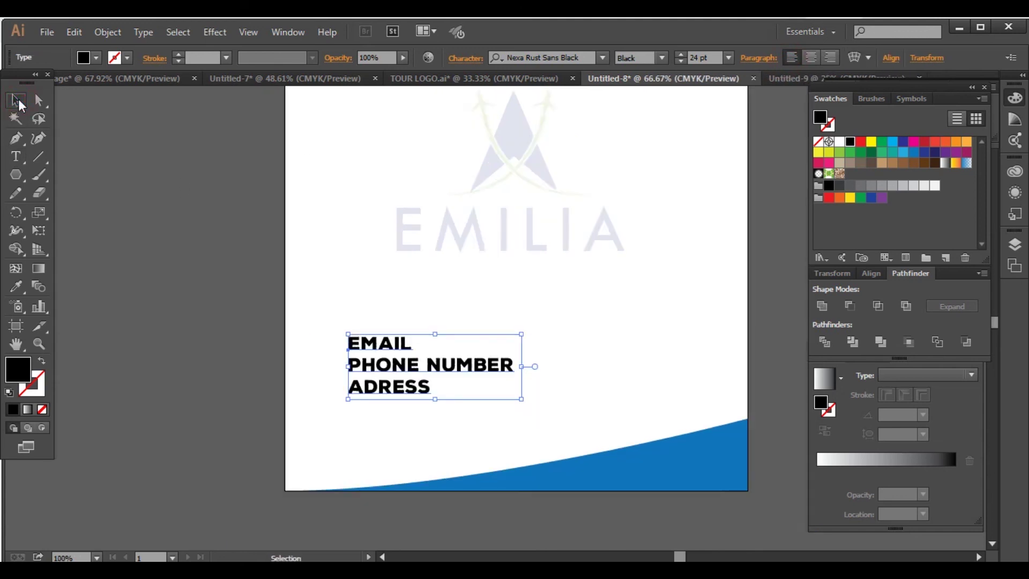
{"action": "key", "text": "ctrl+minus"}
{"action": "key", "text": "ctrl+minus"}
{"action": "key", "text": "ctrl+space"}
{"action": "left_click_drag", "start_coordinate": [391, 159], "coordinate": [754, 478]}
{"action": "left_click", "coordinate": [397, 337]}
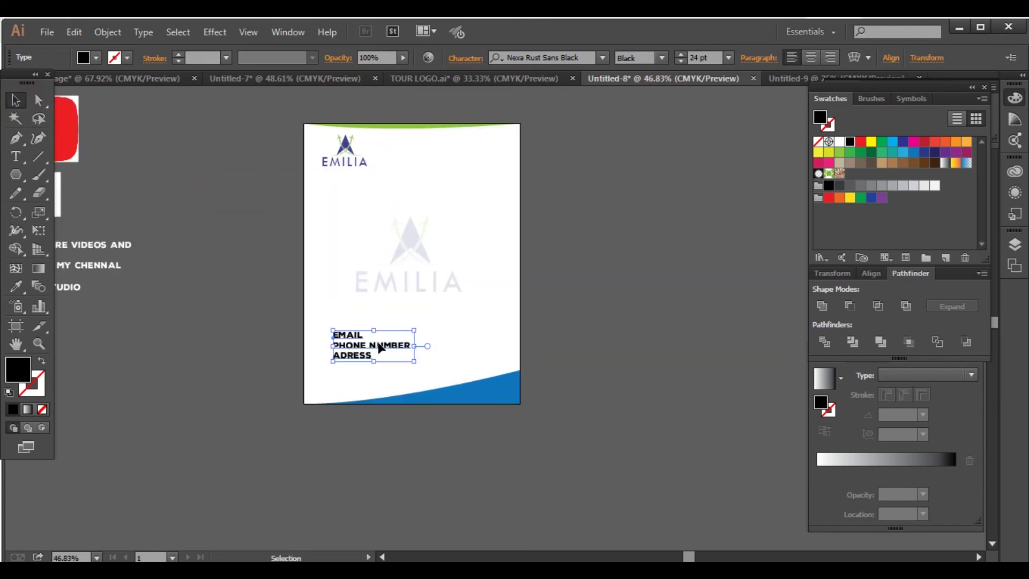
{"action": "left_click_drag", "start_coordinate": [377, 349], "coordinate": [362, 366]}
Step: Preview different fonts on the contact text block and set it to Myanmar Text
{"action": "left_click", "coordinate": [602, 58]}
{"action": "key", "text": "Down"}
{"action": "key", "text": "Down"}
{"action": "key", "text": "Down"}
{"action": "key", "text": "Down"}
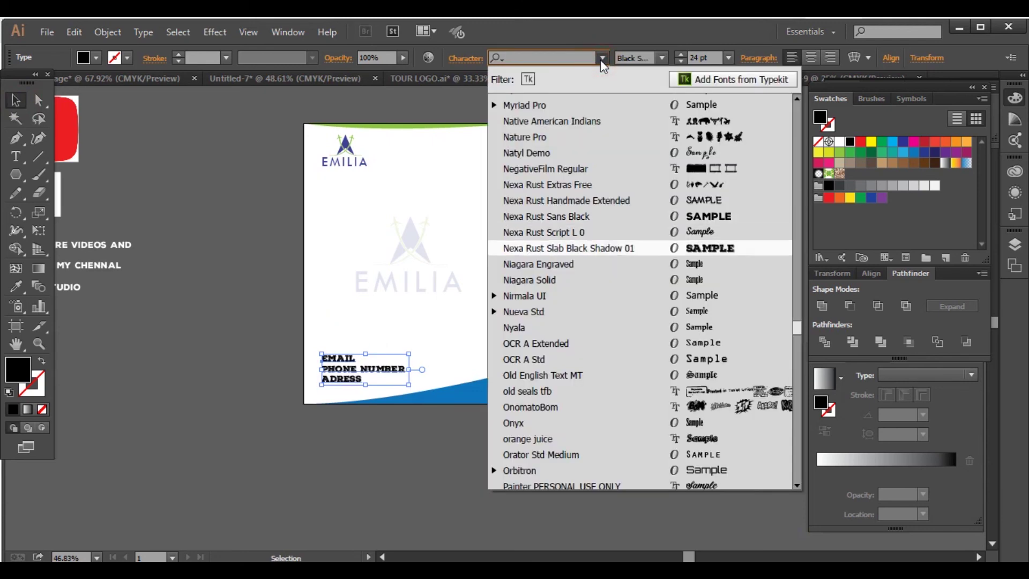
{"action": "key", "text": "Down"}
{"action": "key", "text": "Down"}
{"action": "key", "text": "Down"}
{"action": "key", "text": "Down"}
{"action": "key", "text": "Down"}
{"action": "key", "text": "Down"}
{"action": "key", "text": "Down"}
{"action": "key", "text": "Down"}
{"action": "key", "text": "Down"}
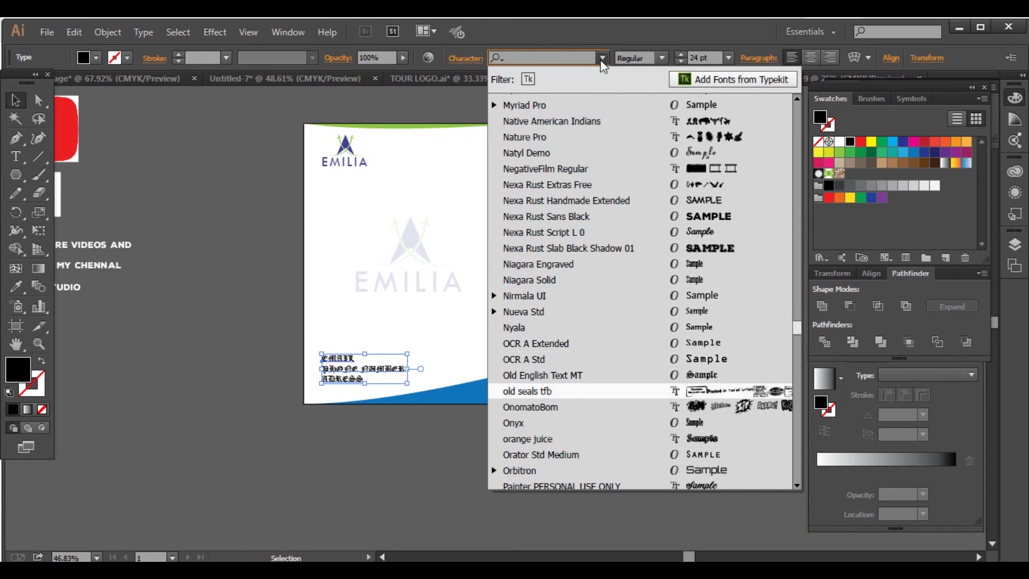
{"action": "key", "text": "Down"}
{"action": "key", "text": "Up"}
{"action": "key", "text": "Up"}
{"action": "key", "text": "Up"}
{"action": "key", "text": "Up"}
{"action": "key", "text": "Up"}
{"action": "key", "text": "Up"}
{"action": "key", "text": "Up"}
{"action": "key", "text": "Up"}
{"action": "key", "text": "Up"}
{"action": "key", "text": "Up"}
{"action": "key", "text": "Up"}
{"action": "key", "text": "Up"}
{"action": "key", "text": "Up"}
{"action": "key", "text": "Up"}
{"action": "key", "text": "Up"}
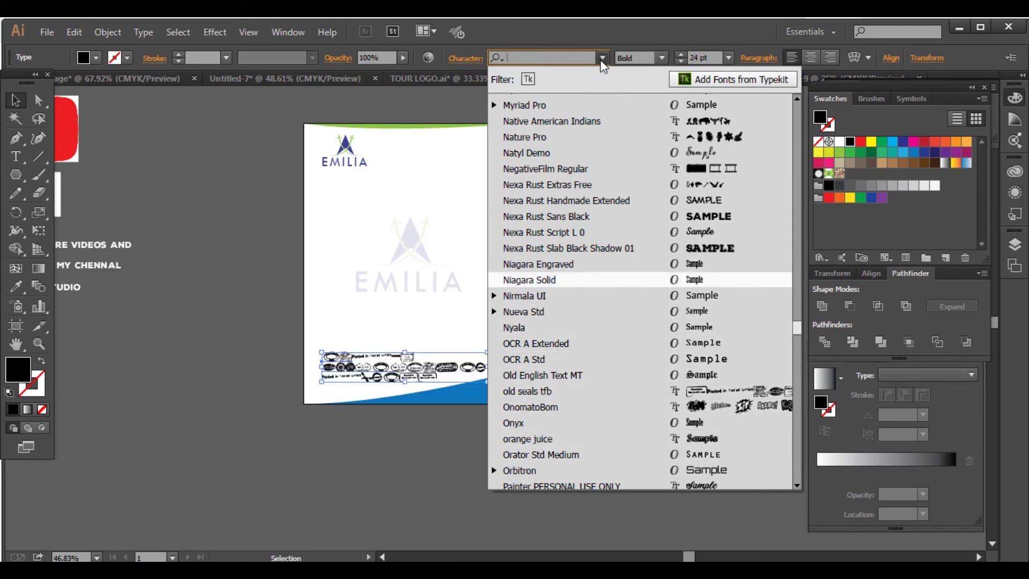
{"action": "key", "text": "Up"}
{"action": "key", "text": "Up"}
{"action": "key", "text": "Up"}
{"action": "key", "text": "Up"}
{"action": "key", "text": "Up"}
{"action": "key", "text": "Up"}
{"action": "key", "text": "Up"}
{"action": "key", "text": "Up"}
{"action": "key", "text": "Up"}
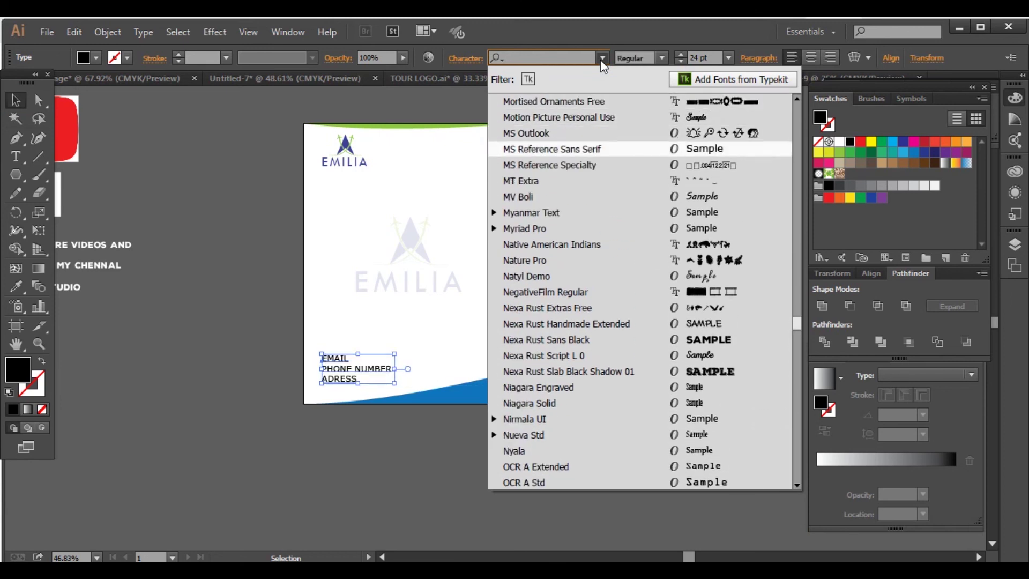
{"action": "key", "text": "Down"}
{"action": "key", "text": "Down"}
{"action": "key", "text": "Return"}
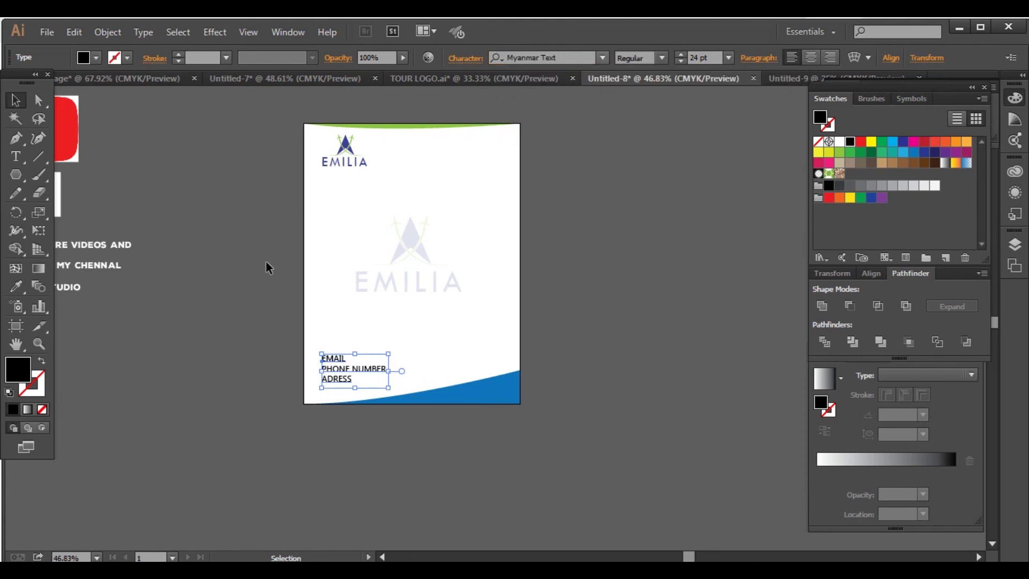
Step: Reduce the contact text to 14 pt and move the block closer to the page's left edge
{"action": "left_click", "coordinate": [231, 318]}
{"action": "left_click_drag", "start_coordinate": [297, 339], "coordinate": [626, 494]}
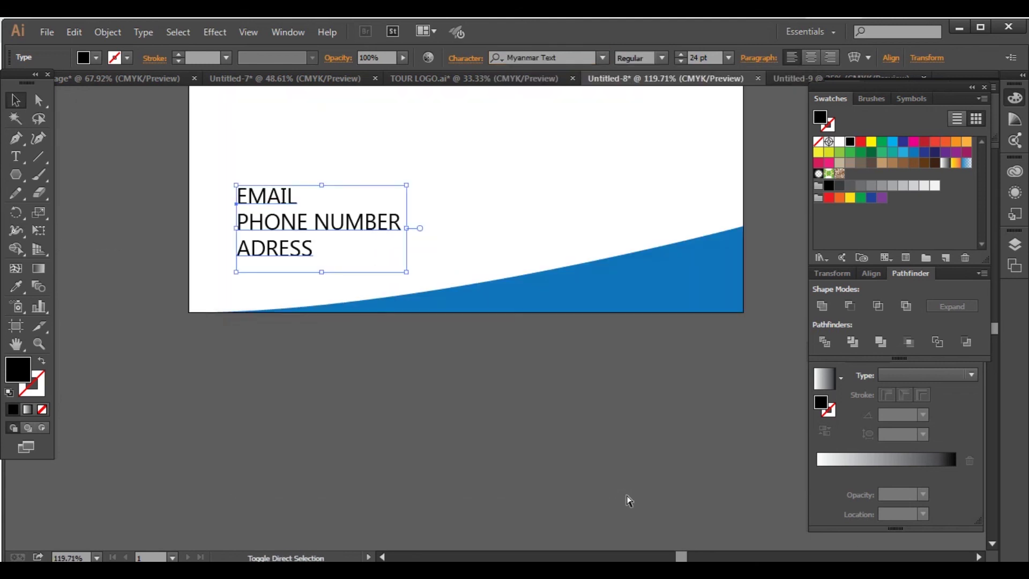
{"action": "key", "text": "ctrl+shift+comma"}
{"action": "key", "text": "ctrl+shift+comma"}
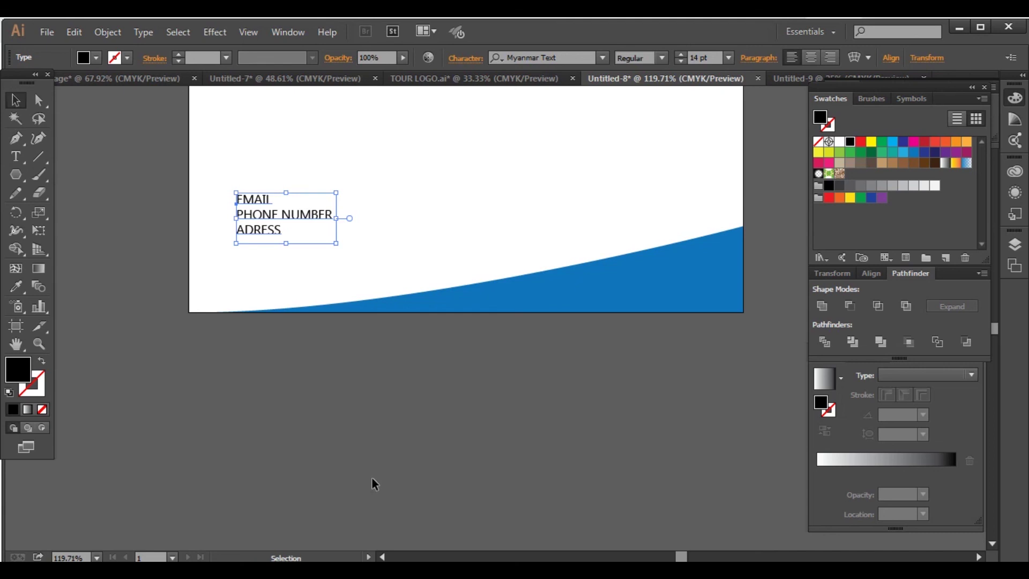
{"action": "left_click", "coordinate": [249, 226]}
{"action": "left_click_drag", "start_coordinate": [237, 257], "coordinate": [226, 230]}
Step: Examine the layout of the whole letterhead page
{"action": "key", "text": "ctrl+minus"}
{"action": "key", "text": "ctrl+minus"}
{"action": "key", "text": "ctrl+minus"}
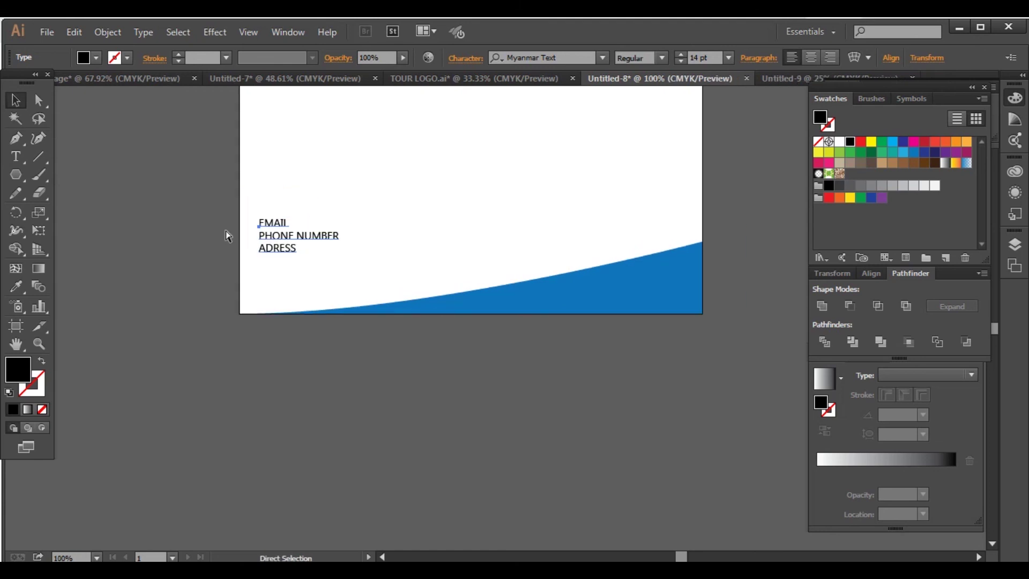
{"action": "key", "text": "ctrl+minus"}
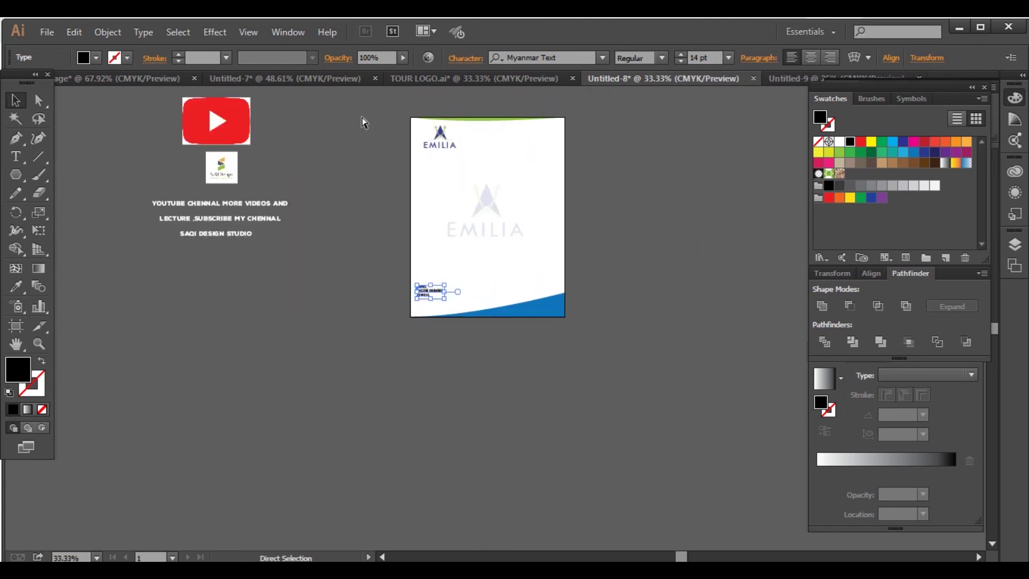
{"action": "left_click_drag", "start_coordinate": [366, 119], "coordinate": [692, 387]}
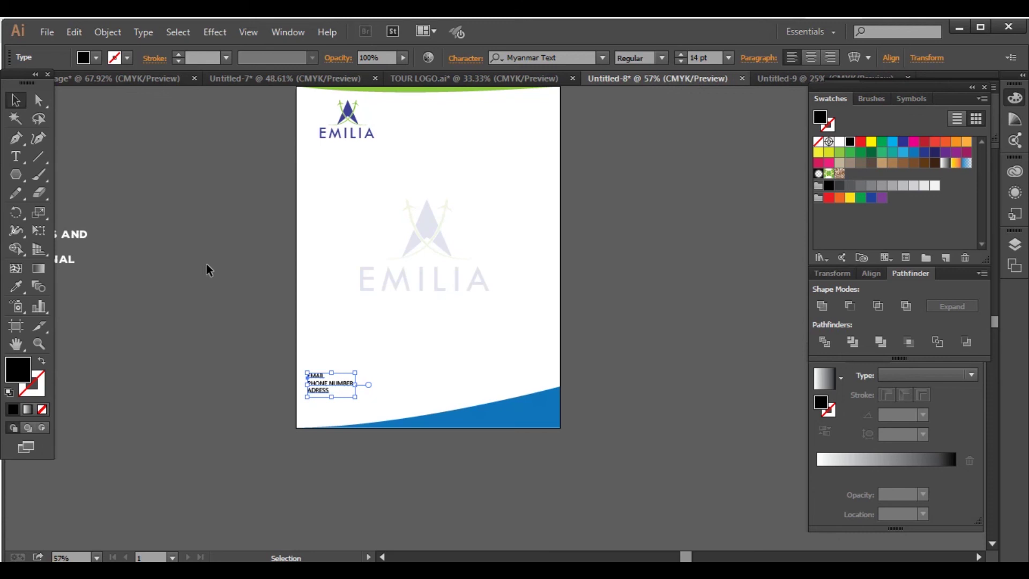
{"action": "key", "text": "ctrl+minus"}
{"action": "key", "text": "ctrl+minus"}
{"action": "key", "text": "v"}
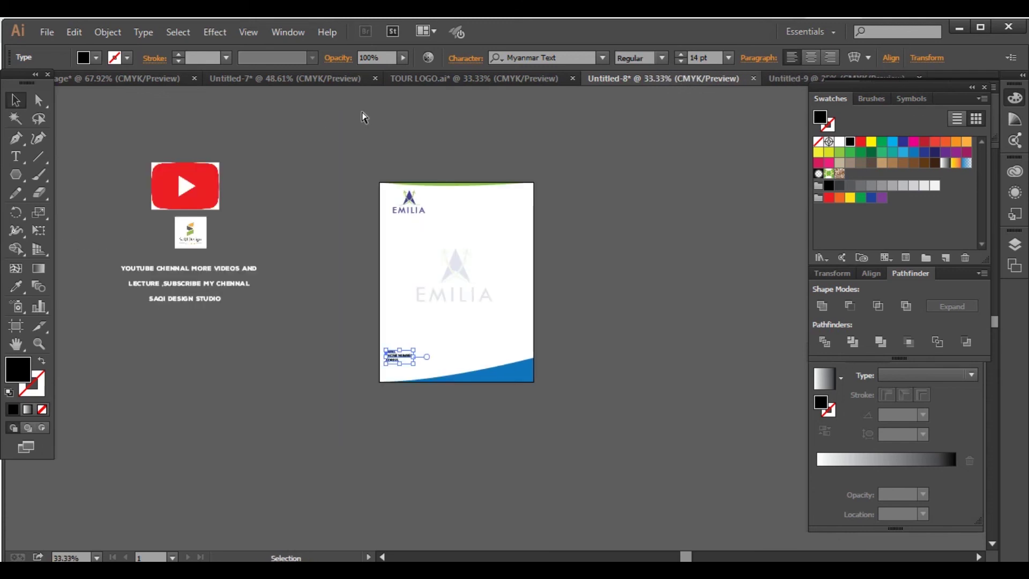
{"action": "left_click_drag", "start_coordinate": [343, 142], "coordinate": [606, 466]}
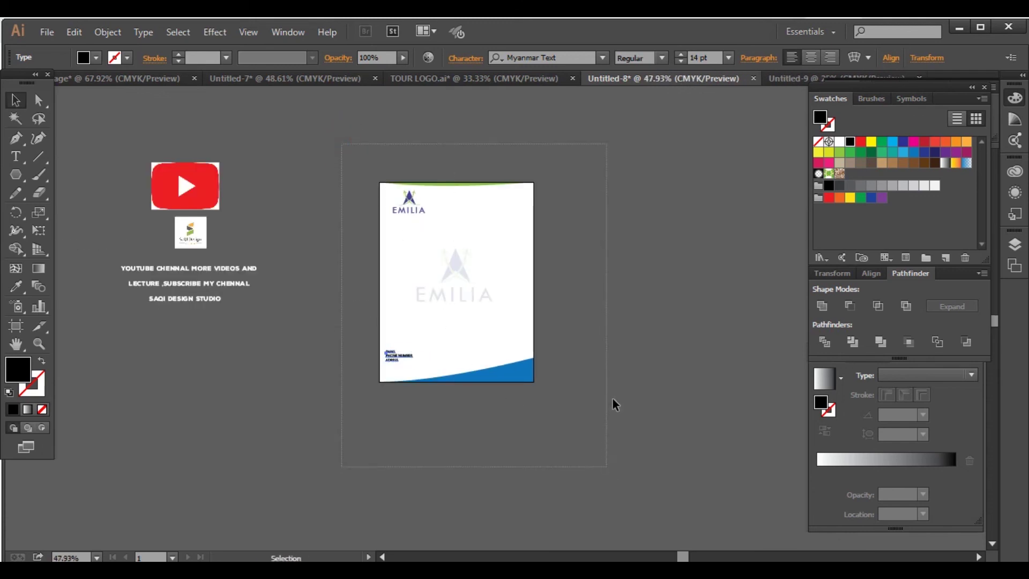